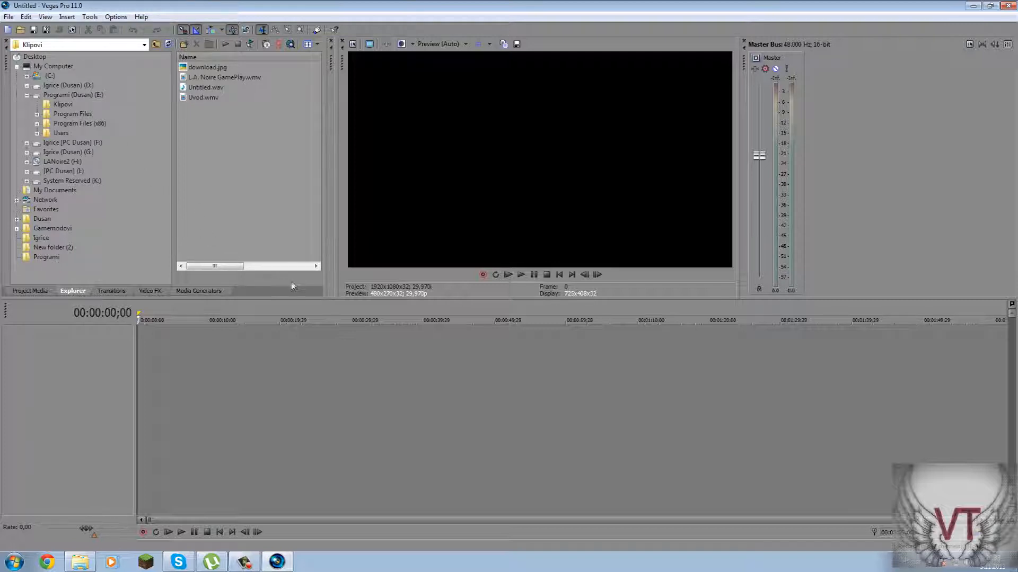
- Place L.A. Noire GamePlay.wmv at the start of the timeline and add download.jpg at the start of a new track below it
{"action": "left_click_drag", "start_coordinate": [216, 78], "coordinate": [149, 377]}
{"action": "left_click_drag", "start_coordinate": [143, 418], "coordinate": [144, 394]}
{"action": "left_click_drag", "start_coordinate": [207, 68], "coordinate": [151, 411]}
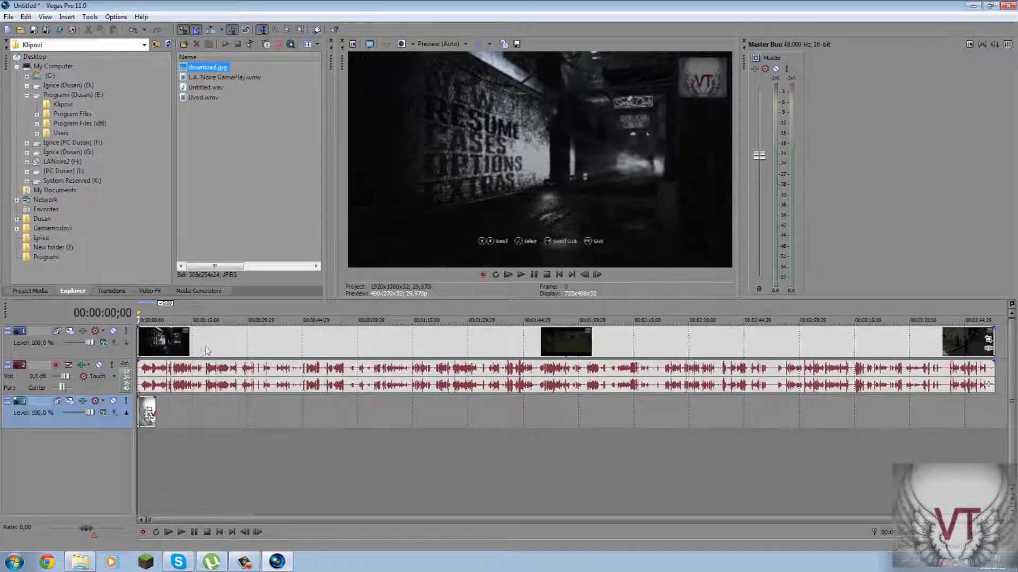
- Try the gameplay video and the logo image on each other's tracks and together on one, returning the image to the lower track
{"action": "left_click_drag", "start_coordinate": [144, 416], "coordinate": [199, 410]}
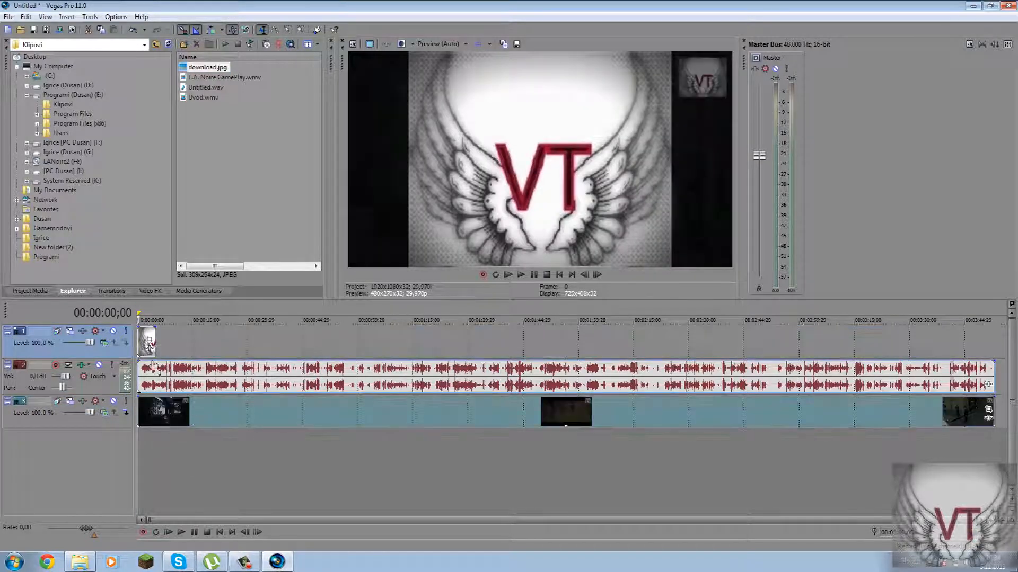
{"action": "left_click", "coordinate": [169, 344]}
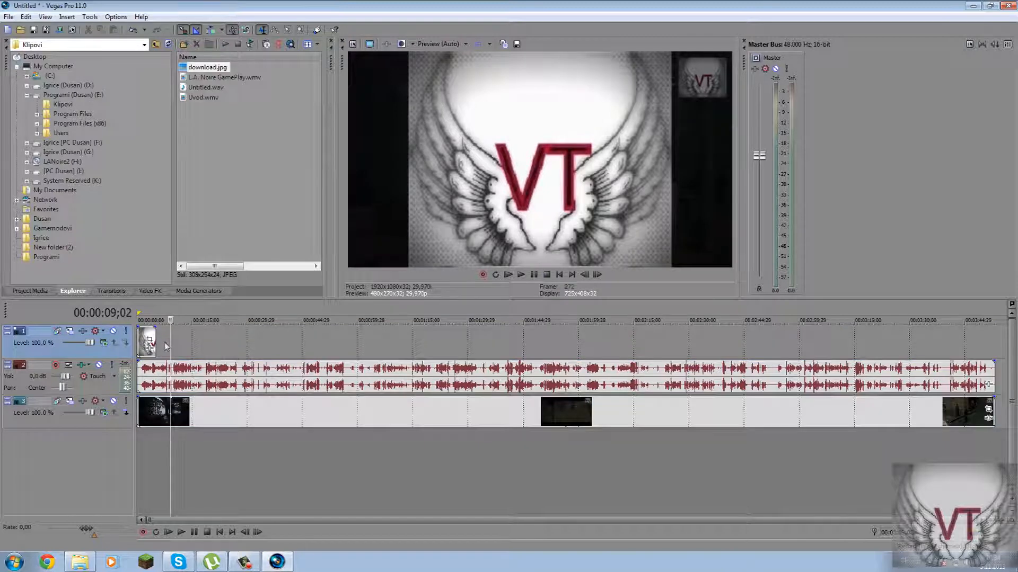
{"action": "left_click_drag", "start_coordinate": [168, 412], "coordinate": [167, 330]}
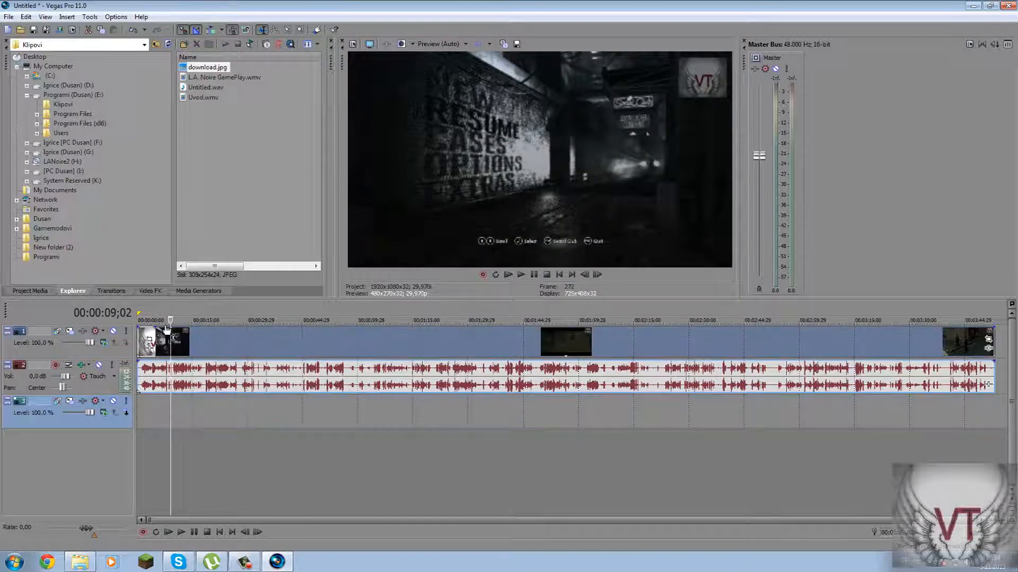
{"action": "left_click", "coordinate": [143, 341]}
{"action": "left_click", "coordinate": [173, 341]}
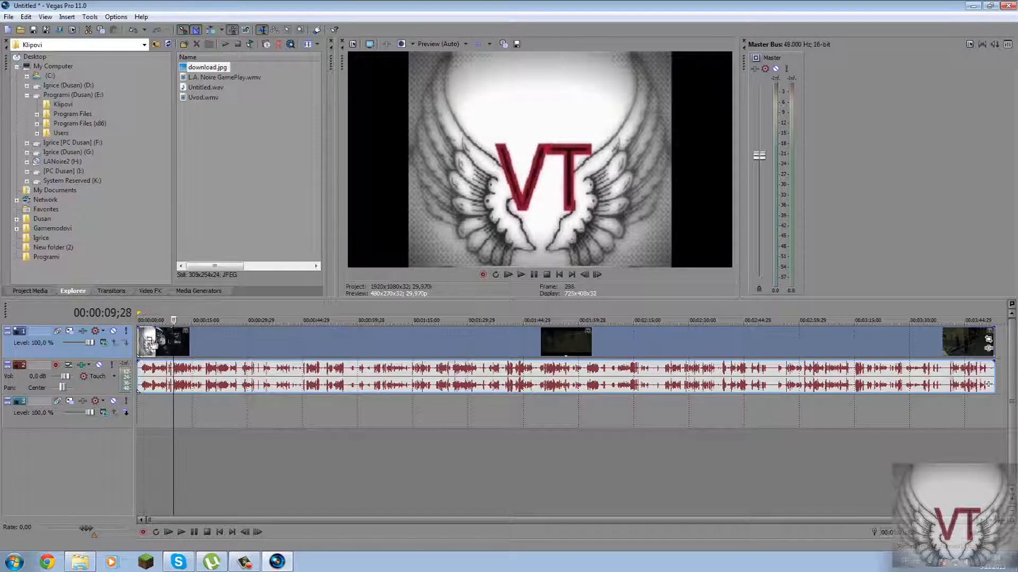
{"action": "left_click_drag", "start_coordinate": [146, 340], "coordinate": [148, 411]}
{"action": "left_click", "coordinate": [144, 343]}
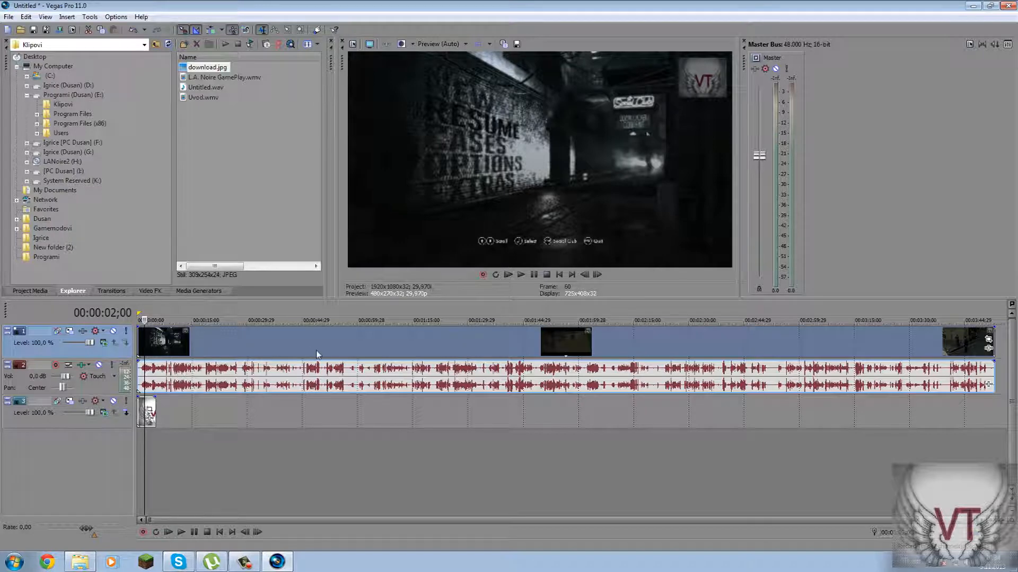
- Play the gameplay video from 00:01:47;05 and lower the master bus volume to its minimum
{"action": "left_click", "coordinate": [532, 344]}
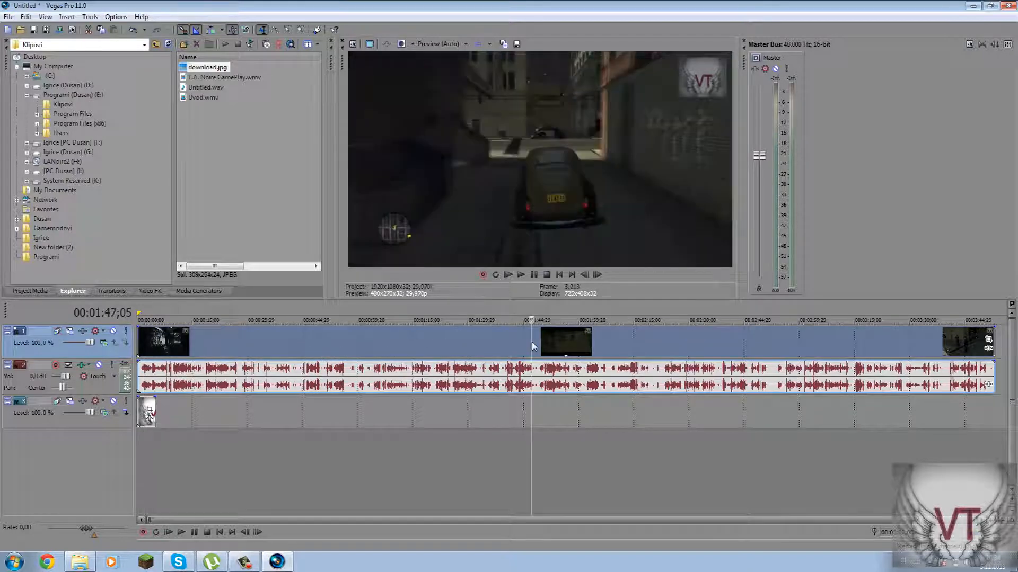
{"action": "key", "text": "space"}
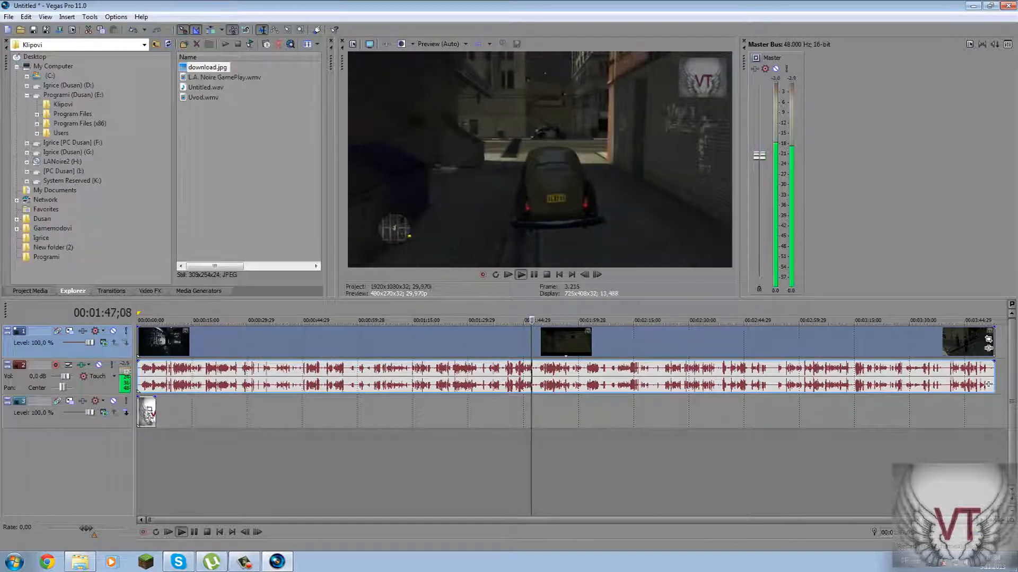
{"action": "key", "text": "space"}
{"action": "left_click", "coordinate": [758, 161]}
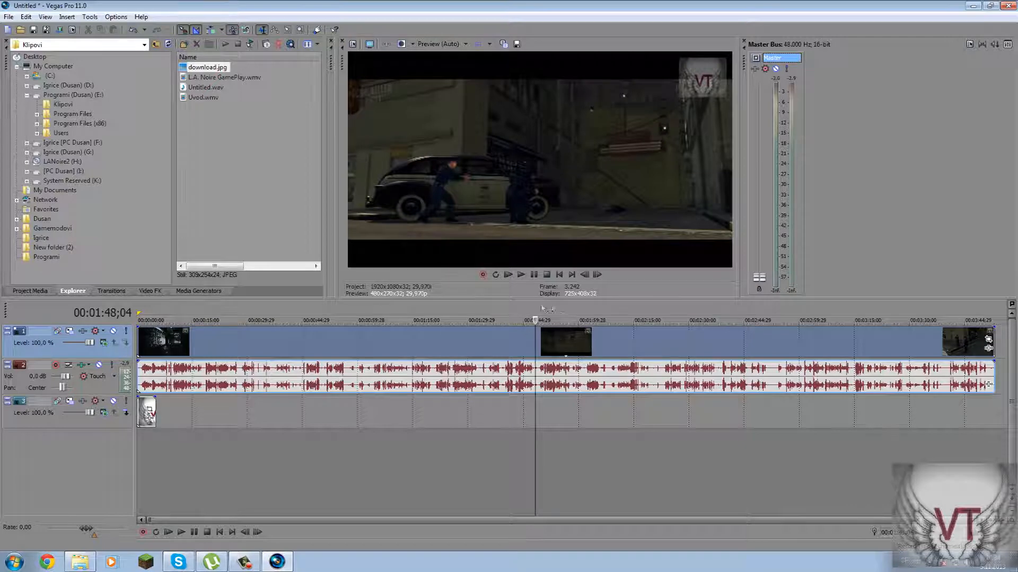
- Split the gameplay clip at 00:01:48;04 and again at 00:02:07;11 to isolate the cutscene
{"action": "key", "text": "s"}
{"action": "key", "text": "space"}
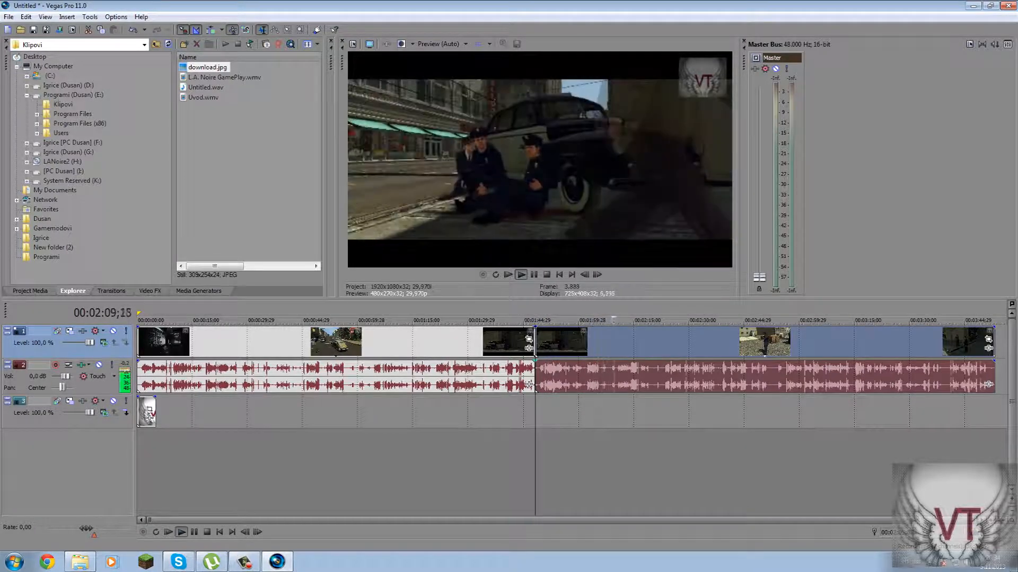
{"action": "key", "text": "Return"}
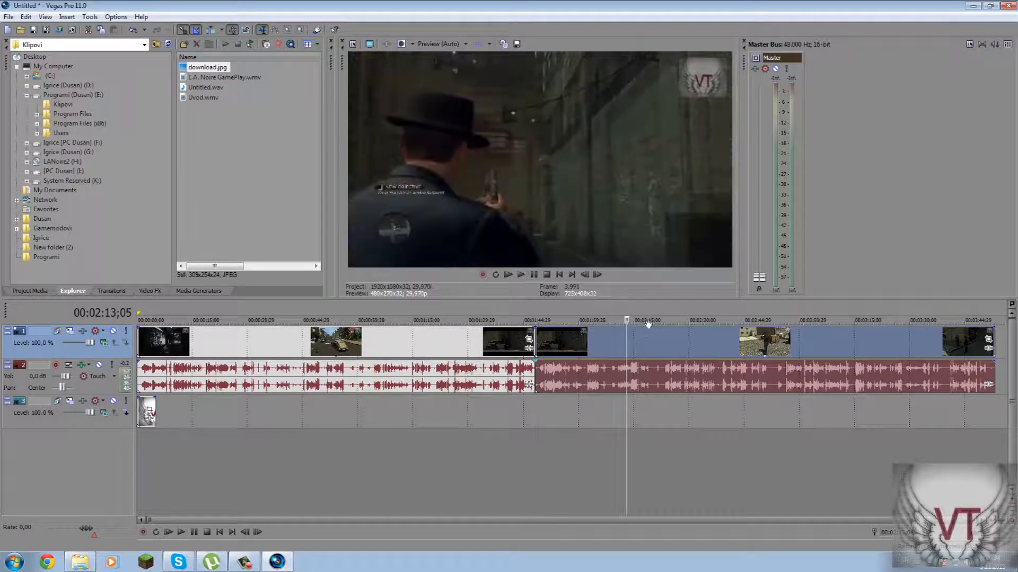
{"action": "mouse_move", "coordinate": [610, 321]}
{"action": "left_mouse_down"}
{"action": "mouse_move", "coordinate": [619, 321]}
{"action": "mouse_move", "coordinate": [602, 320]}
{"action": "left_mouse_up"}
{"action": "key", "text": "s"}
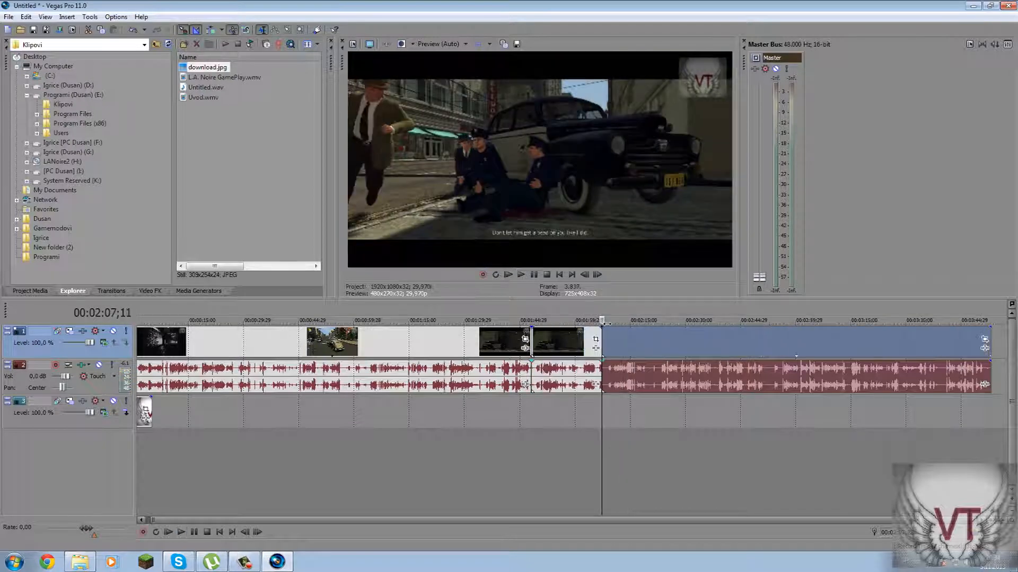
- Delete the isolated middle segment and slide the following segment against the first one
{"action": "left_click", "coordinate": [567, 342]}
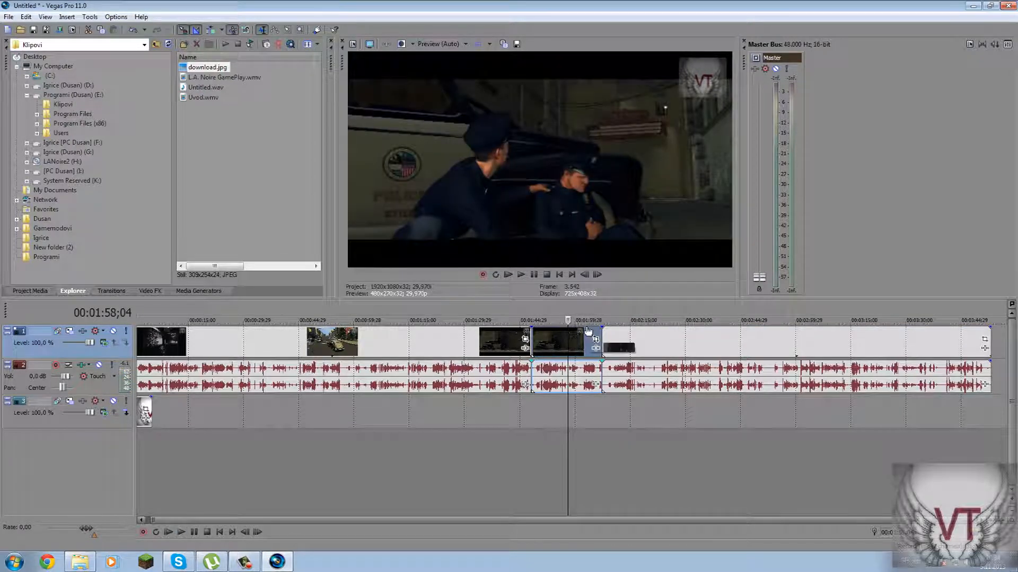
{"action": "key", "text": "Delete"}
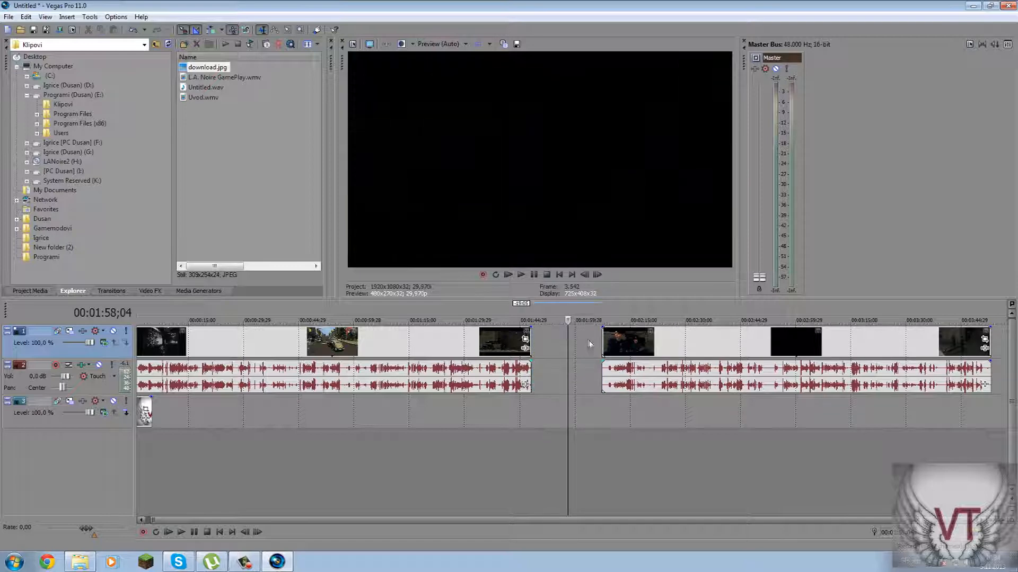
{"action": "left_click_drag", "start_coordinate": [640, 339], "coordinate": [569, 338]}
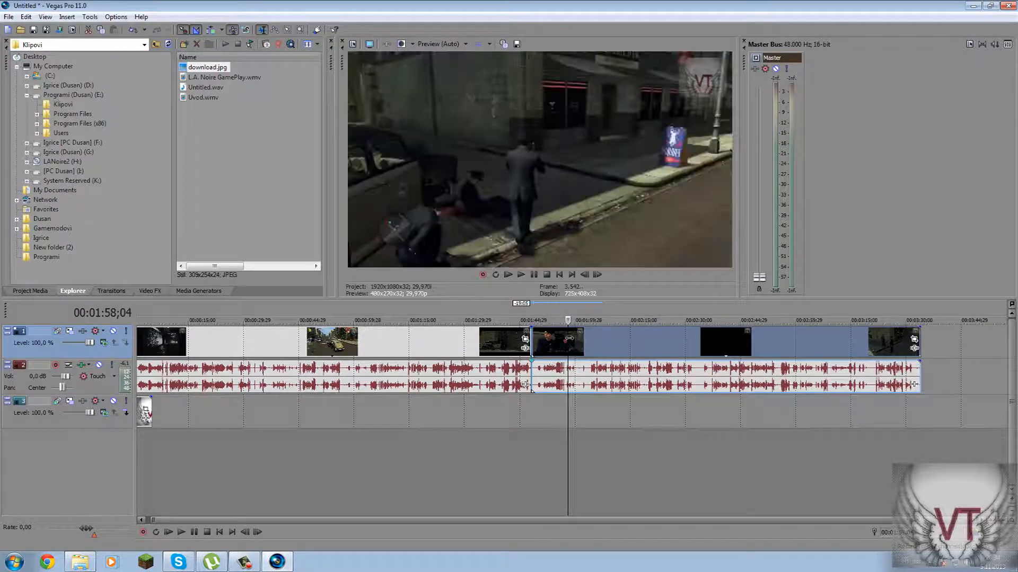
- Undo the segment move and the deletion of the middle segment
{"action": "left_click", "coordinate": [26, 16]}
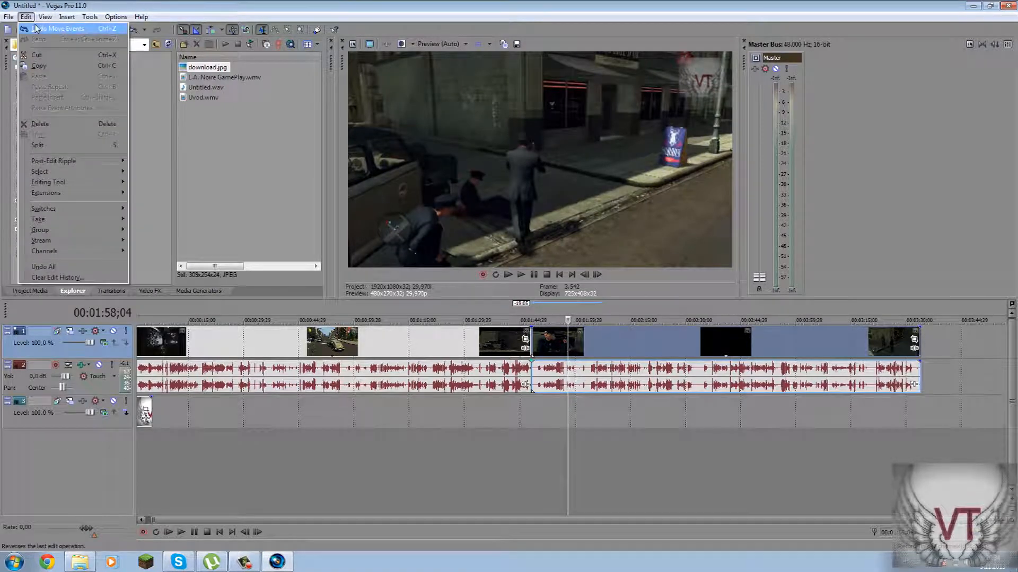
{"action": "left_click", "coordinate": [37, 29]}
{"action": "key", "text": "ctrl+z"}
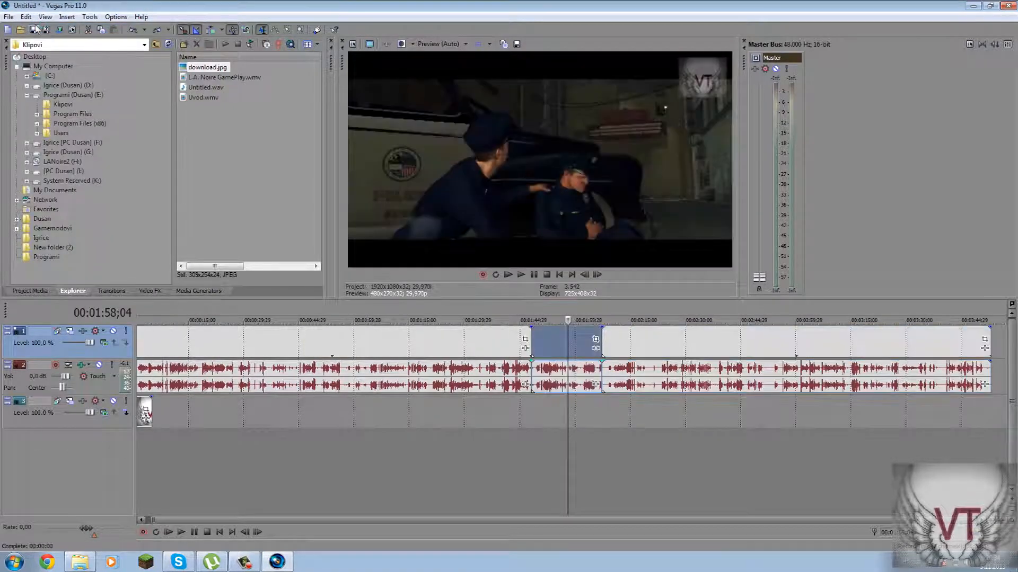
- Shorten the middle segment from its end, slide the following segment against it, and play across the cuts
{"action": "left_click", "coordinate": [585, 336]}
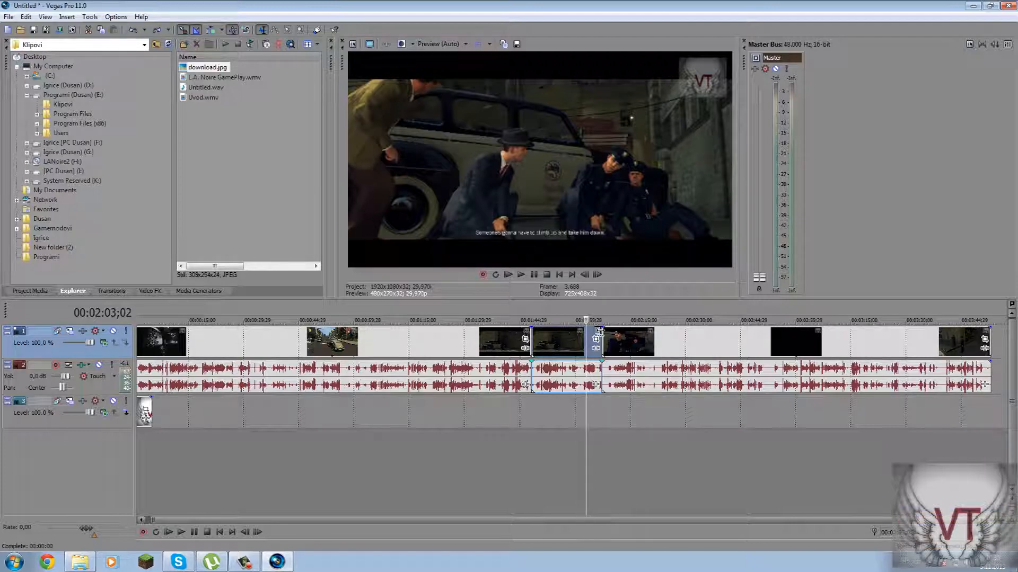
{"action": "left_click_drag", "start_coordinate": [601, 331], "coordinate": [548, 331]}
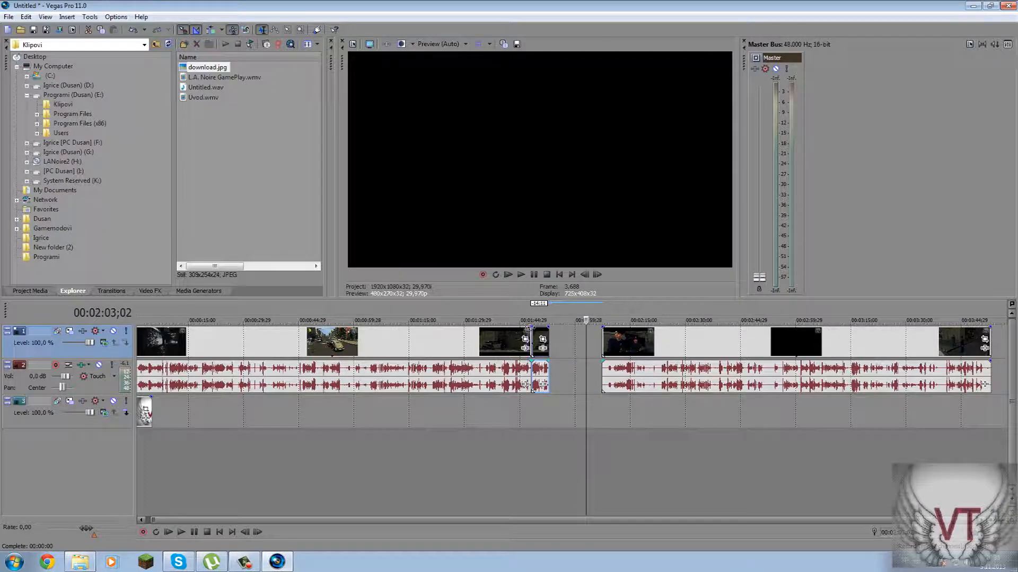
{"action": "left_click_drag", "start_coordinate": [725, 351], "coordinate": [672, 355]}
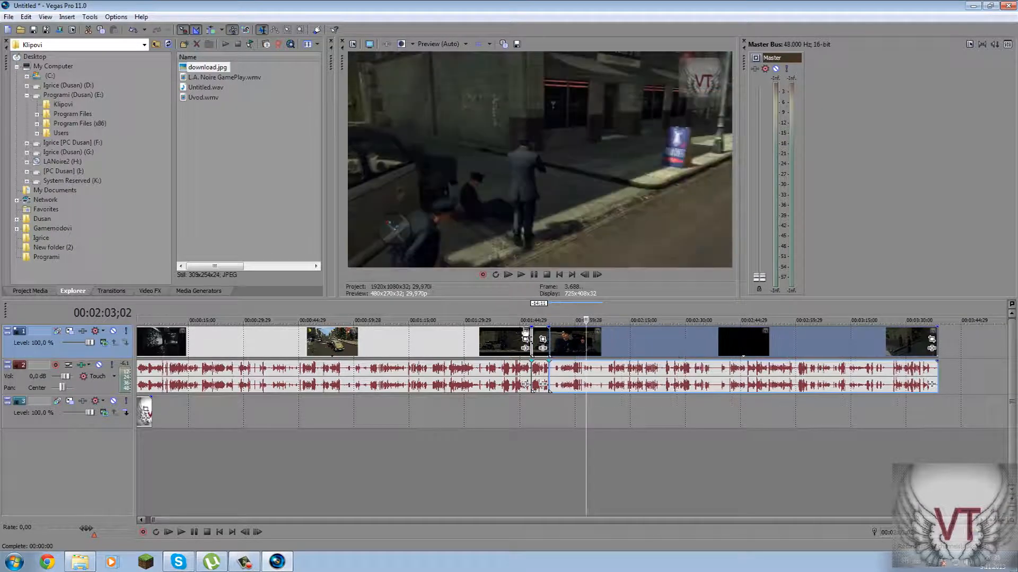
{"action": "left_click", "coordinate": [525, 333]}
{"action": "key", "text": "space"}
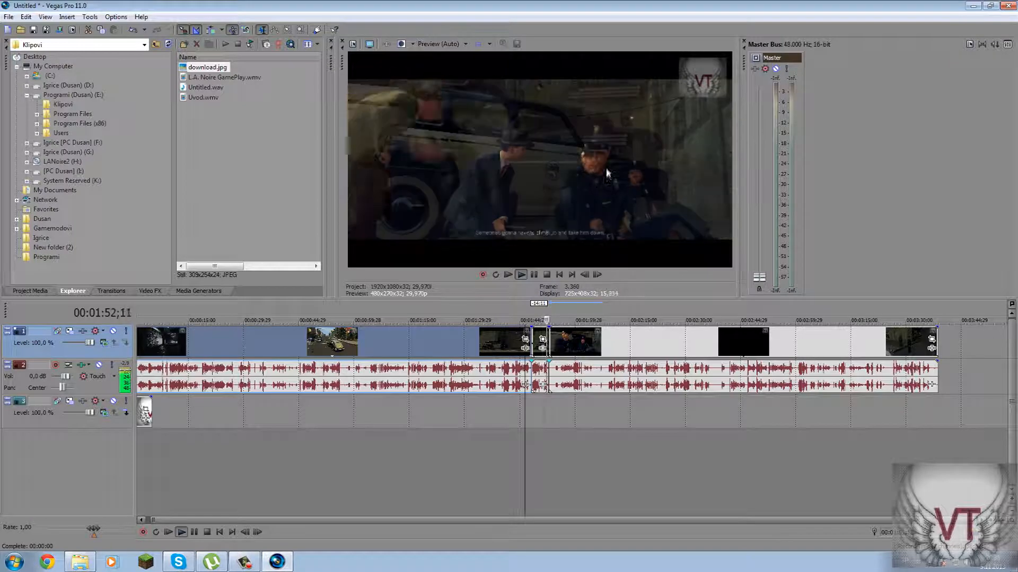
- Delete the shortened middle segment, close the gap with the following segment, and play across the join
{"action": "left_click", "coordinate": [541, 340]}
{"action": "key", "text": "Delete"}
{"action": "left_click_drag", "start_coordinate": [598, 340], "coordinate": [581, 340]}
{"action": "left_click", "coordinate": [520, 338]}
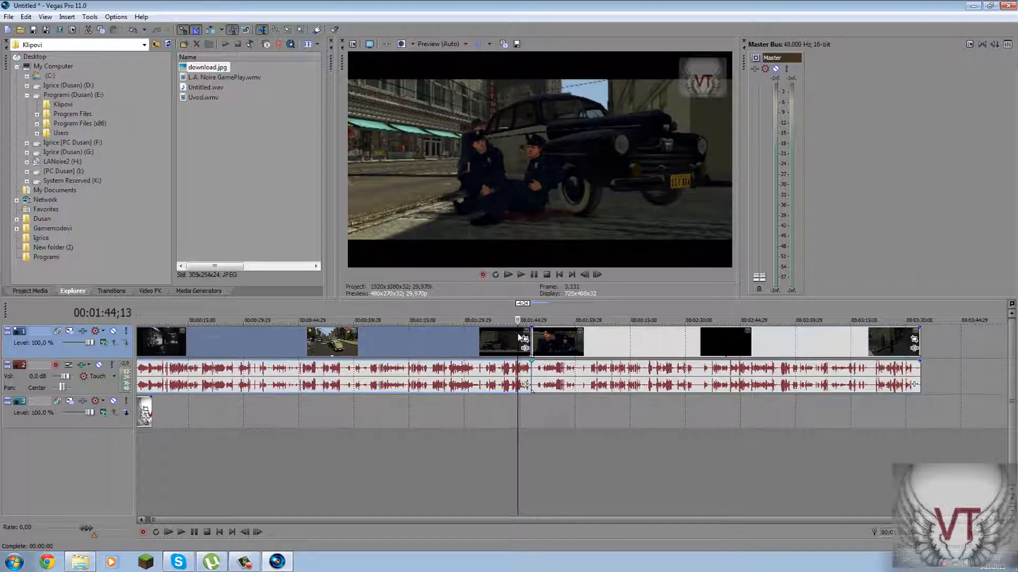
{"action": "key", "text": "space"}
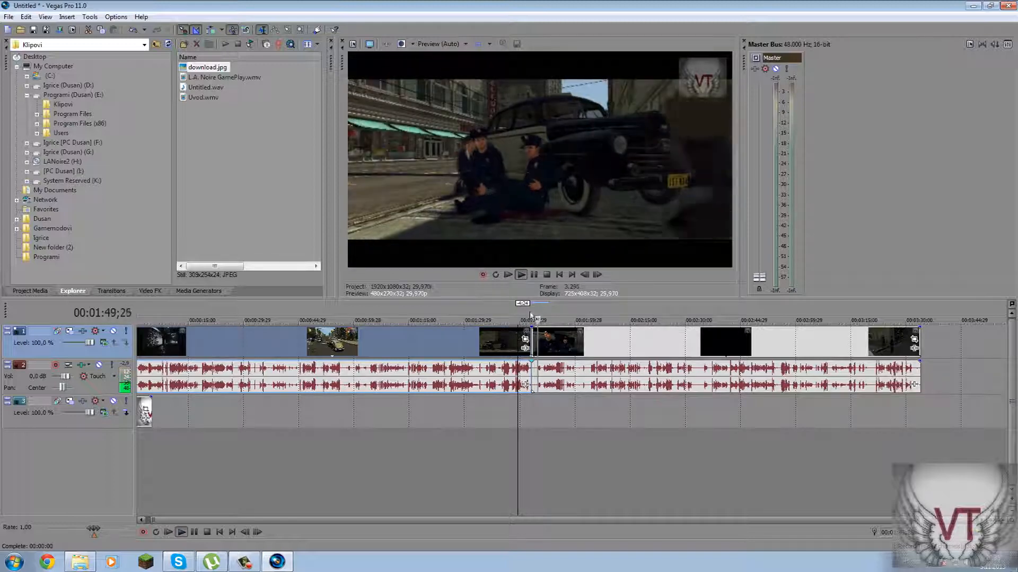
{"action": "key", "text": "space"}
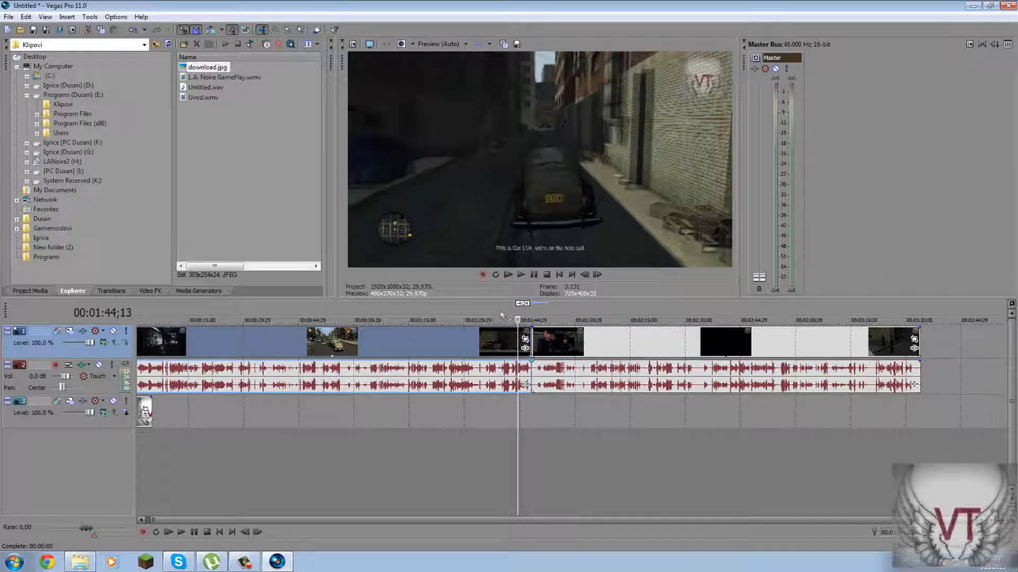
- Add a fade-in of about 5 seconds to the start of the gameplay video and preview it over the logo image
{"action": "left_click_drag", "start_coordinate": [285, 523], "coordinate": [272, 525]}
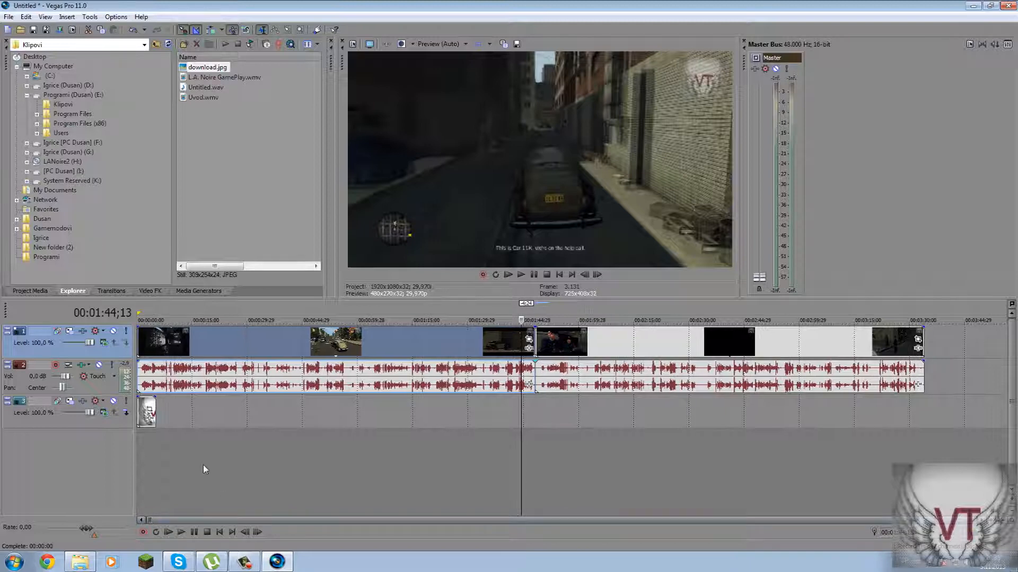
{"action": "left_click", "coordinate": [145, 333]}
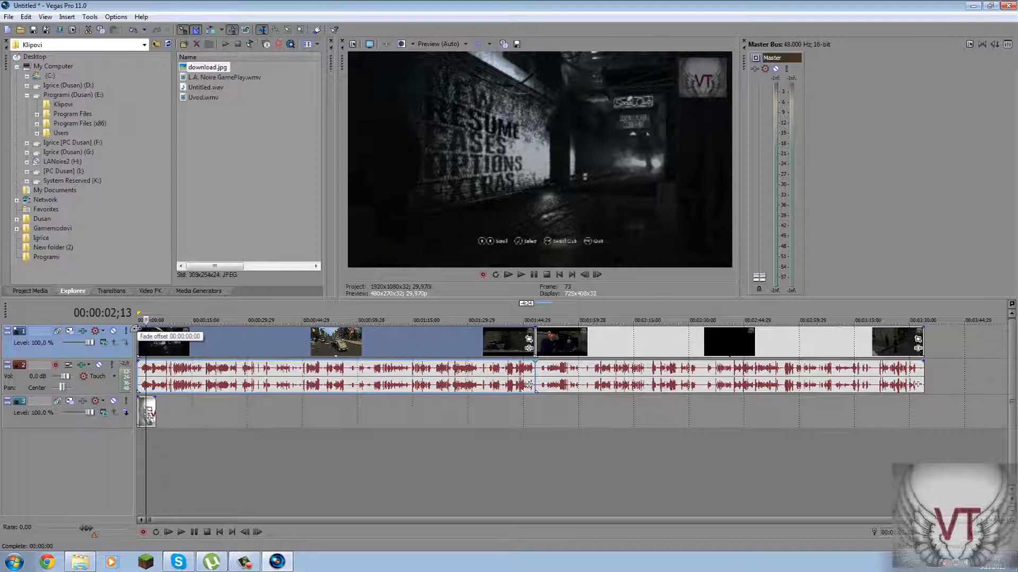
{"action": "left_click_drag", "start_coordinate": [136, 328], "coordinate": [157, 330]}
{"action": "key", "text": "space"}
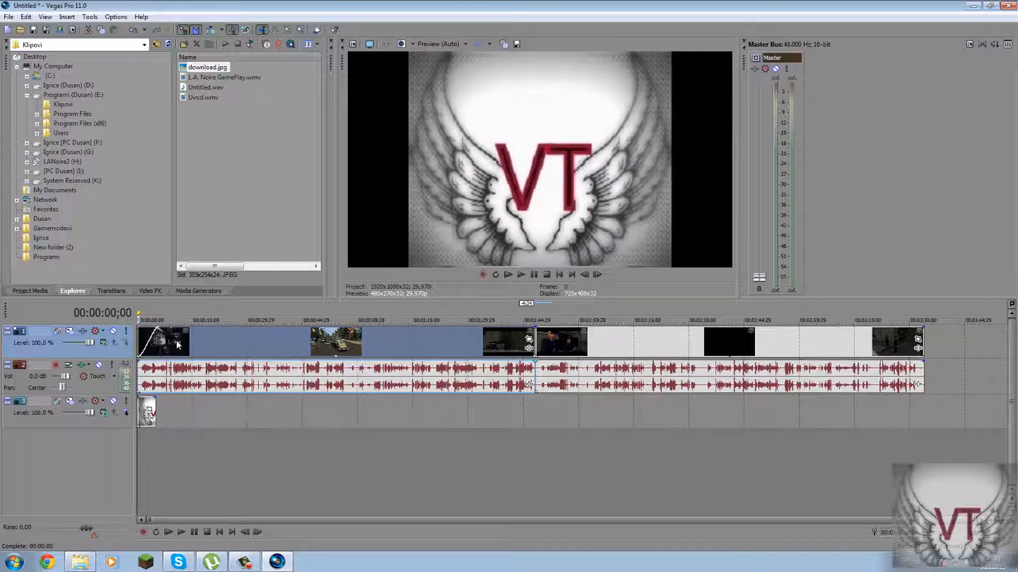
{"action": "key", "text": "space"}
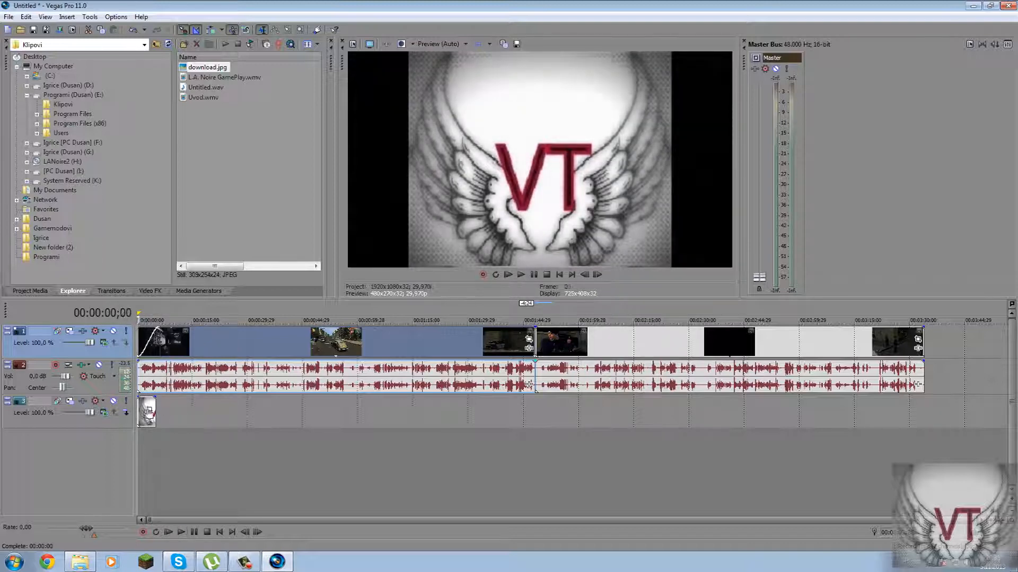
- Move the logo image about 37 seconds along its track and preview the video fade-in from the timeline's start
{"action": "left_click", "coordinate": [149, 415]}
{"action": "left_click_drag", "start_coordinate": [150, 415], "coordinate": [286, 416]}
{"action": "key", "text": "space"}
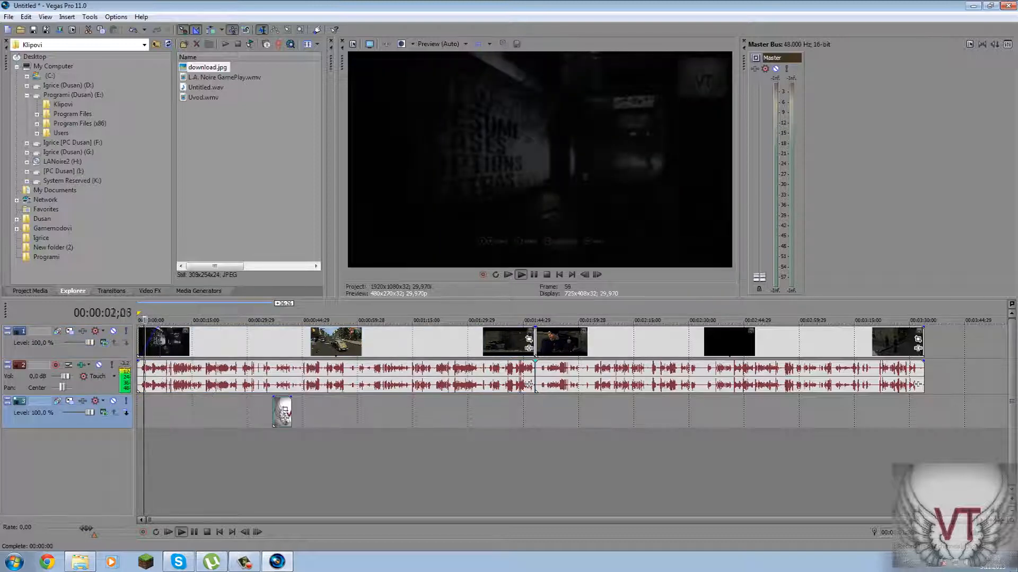
{"action": "left_click", "coordinate": [137, 319]}
{"action": "key", "text": "space"}
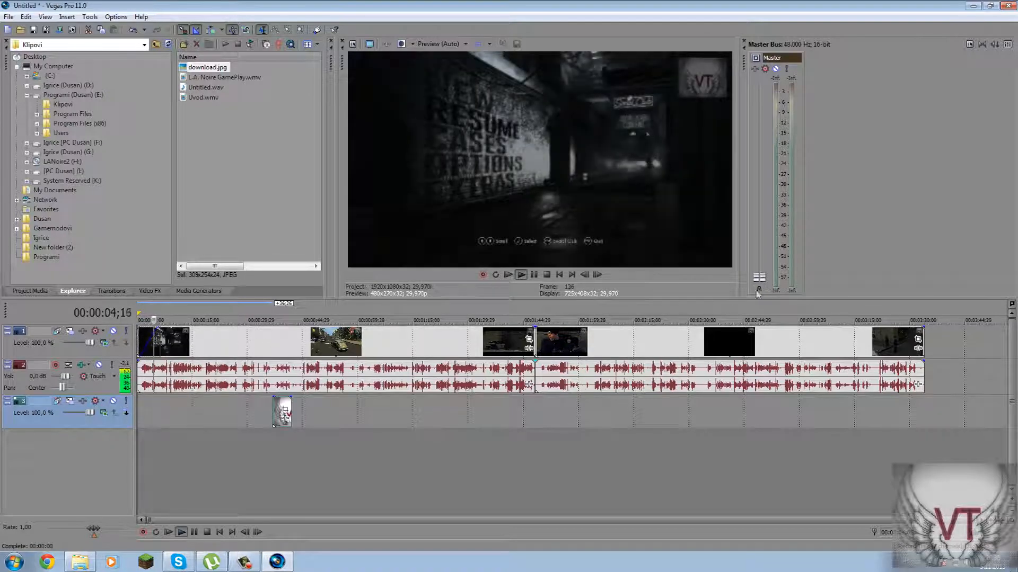
{"action": "key", "text": "space"}
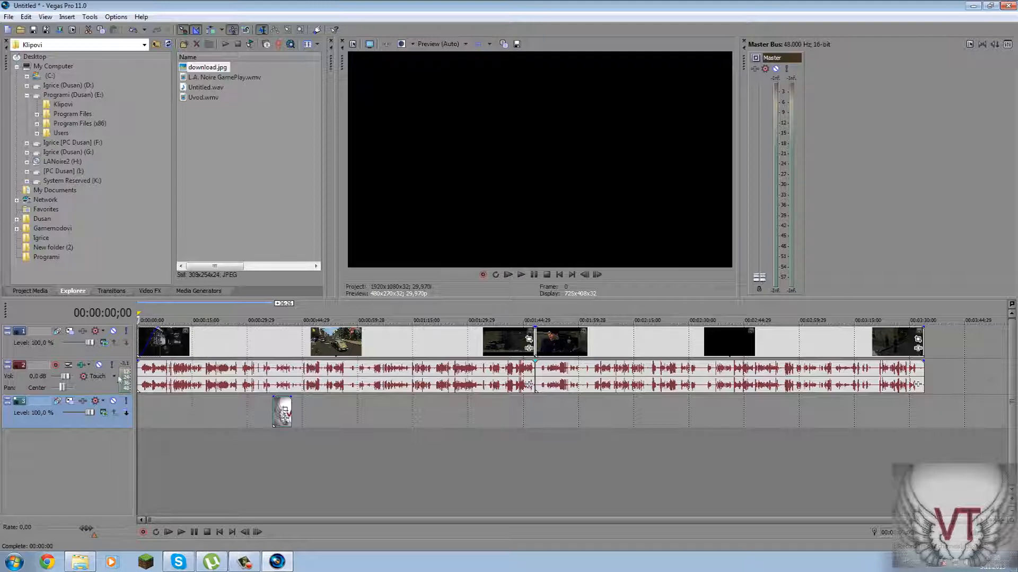
- Add an audio fade-in of about 5 seconds to the gameplay sound and place the logo image at the timeline's start
{"action": "mouse_move", "coordinate": [137, 361]}
{"action": "left_mouse_down"}
{"action": "mouse_move", "coordinate": [220, 365]}
{"action": "mouse_move", "coordinate": [157, 362]}
{"action": "left_mouse_up"}
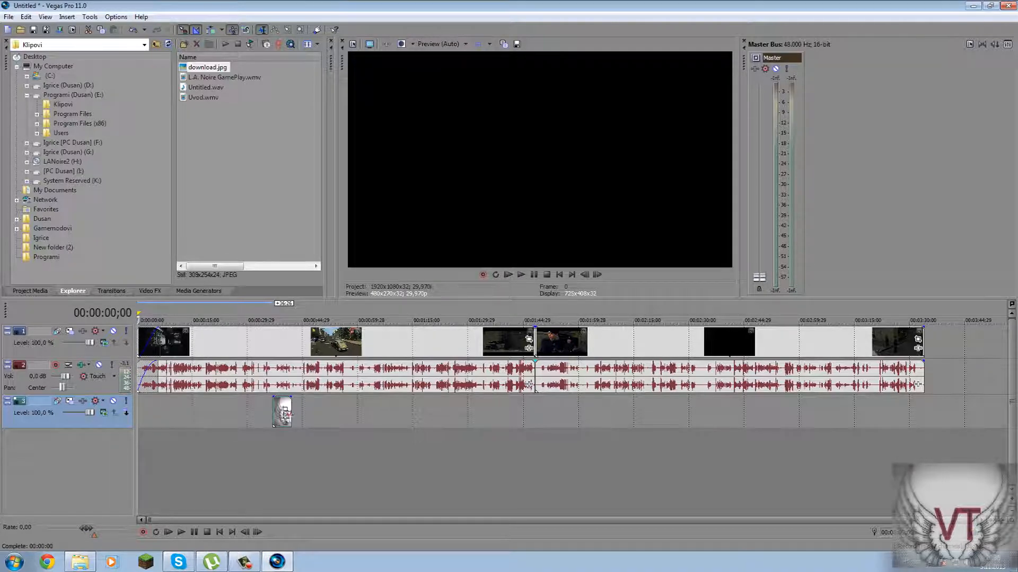
{"action": "left_click_drag", "start_coordinate": [281, 408], "coordinate": [148, 404]}
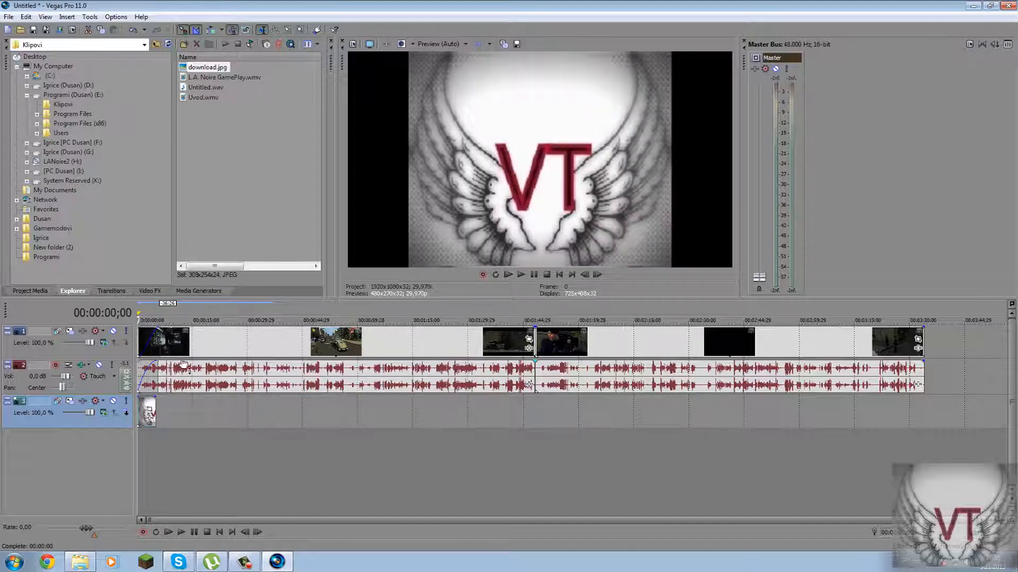
- Move the first gameplay segment onto the logo's track, overlap the logo image with its start, and preview the crossfade
{"action": "left_click", "coordinate": [195, 342]}
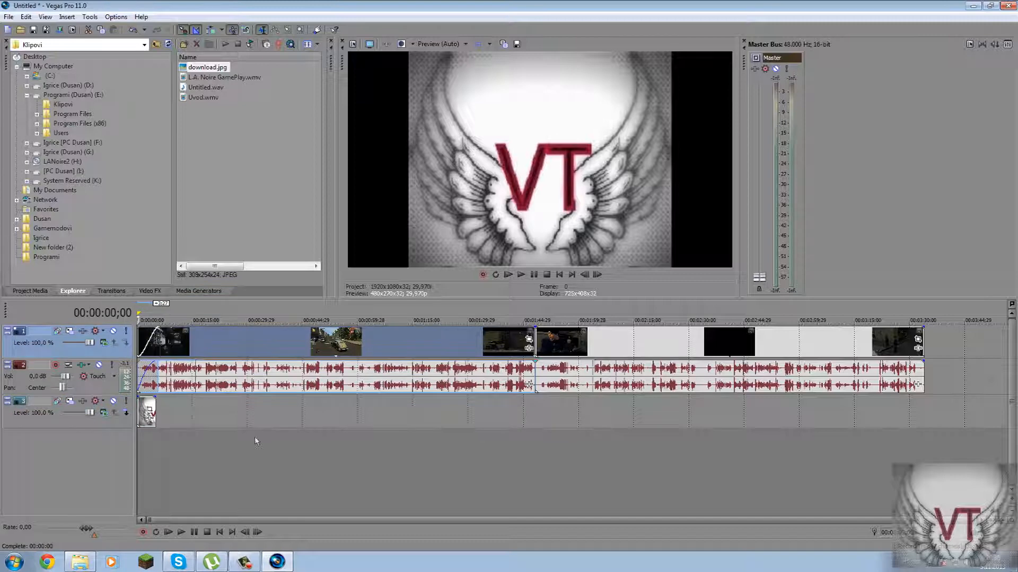
{"action": "left_click_drag", "start_coordinate": [259, 420], "coordinate": [236, 419]}
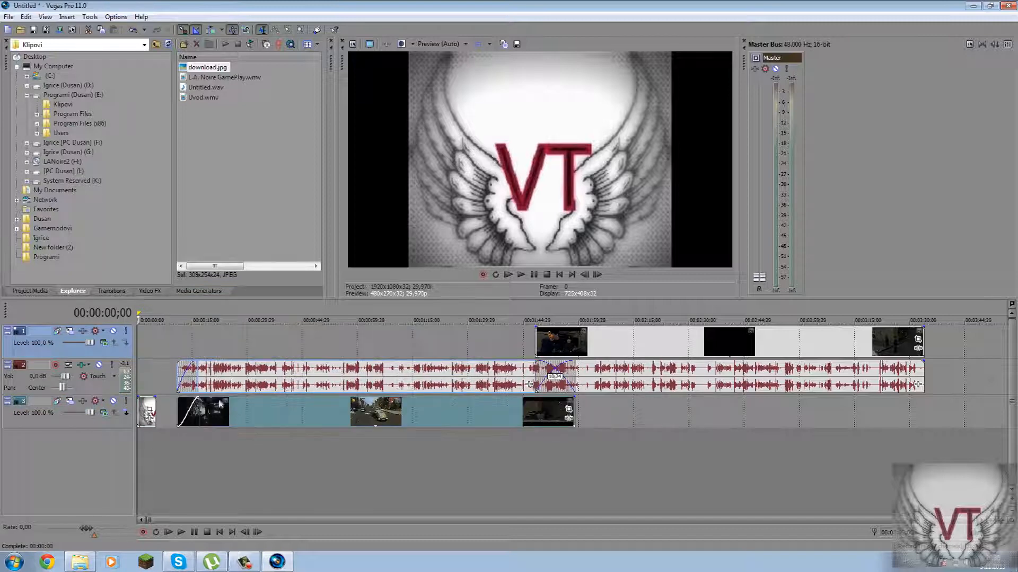
{"action": "left_click_drag", "start_coordinate": [151, 416], "coordinate": [168, 402]}
{"action": "key", "text": "space"}
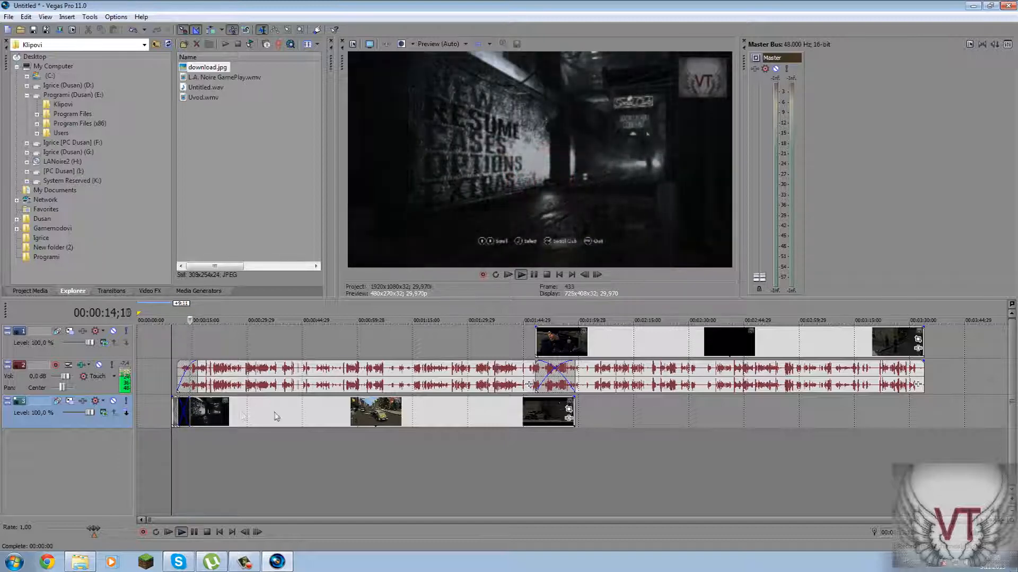
{"action": "left_click", "coordinate": [276, 418]}
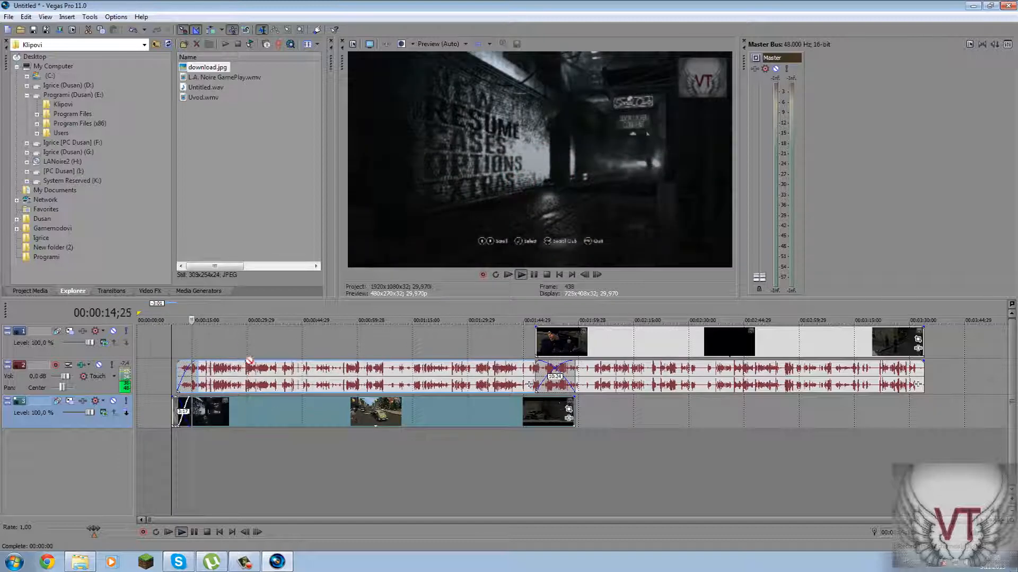
{"action": "left_click", "coordinate": [165, 378]}
{"action": "key", "text": "space"}
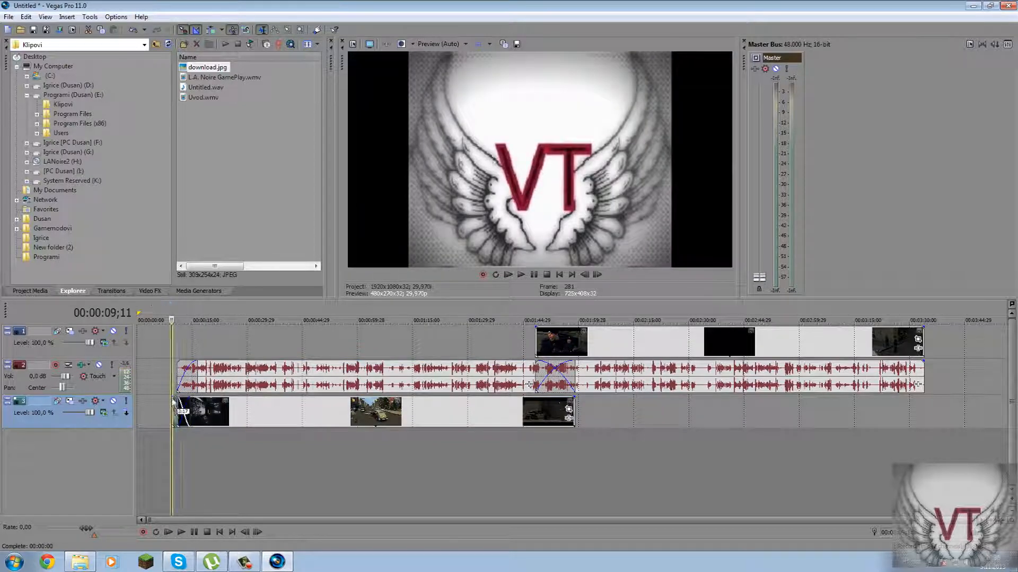
- Place the logo on the top track above the first gameplay segment at the timeline's start, and delete the second segment
{"action": "left_click_drag", "start_coordinate": [145, 344], "coordinate": [144, 346]}
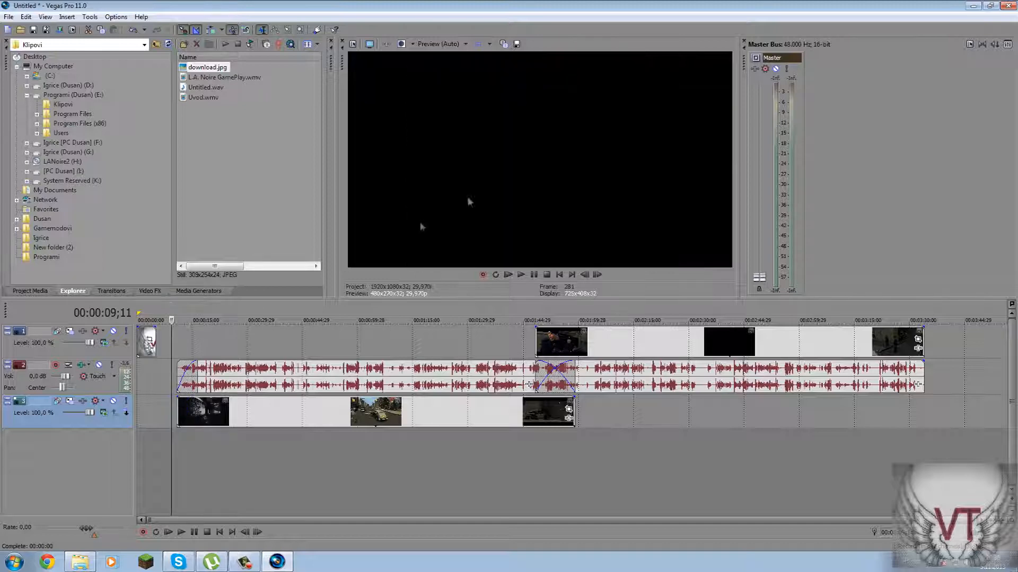
{"action": "left_click", "coordinate": [300, 402]}
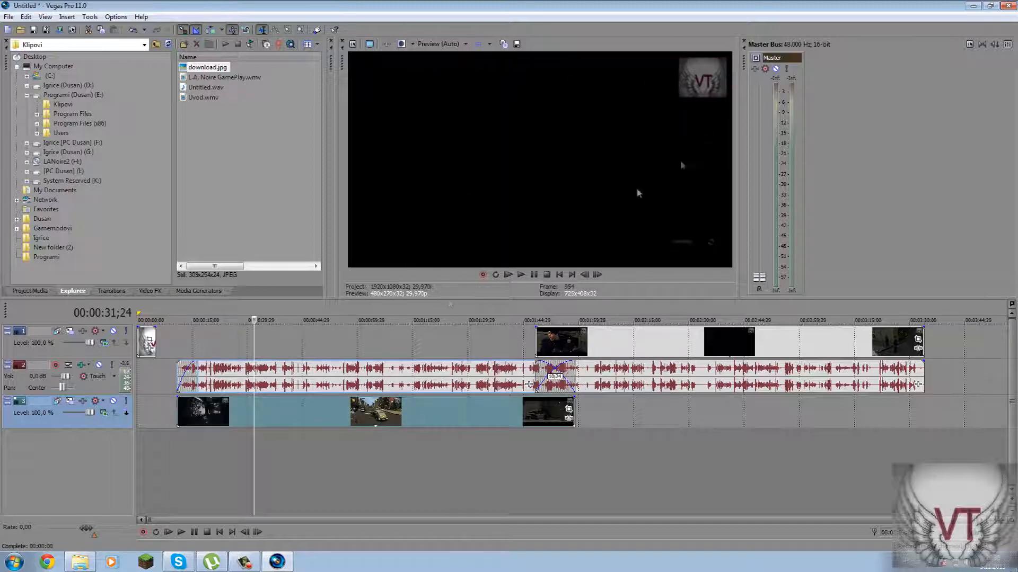
{"action": "left_click_drag", "start_coordinate": [267, 406], "coordinate": [234, 403]}
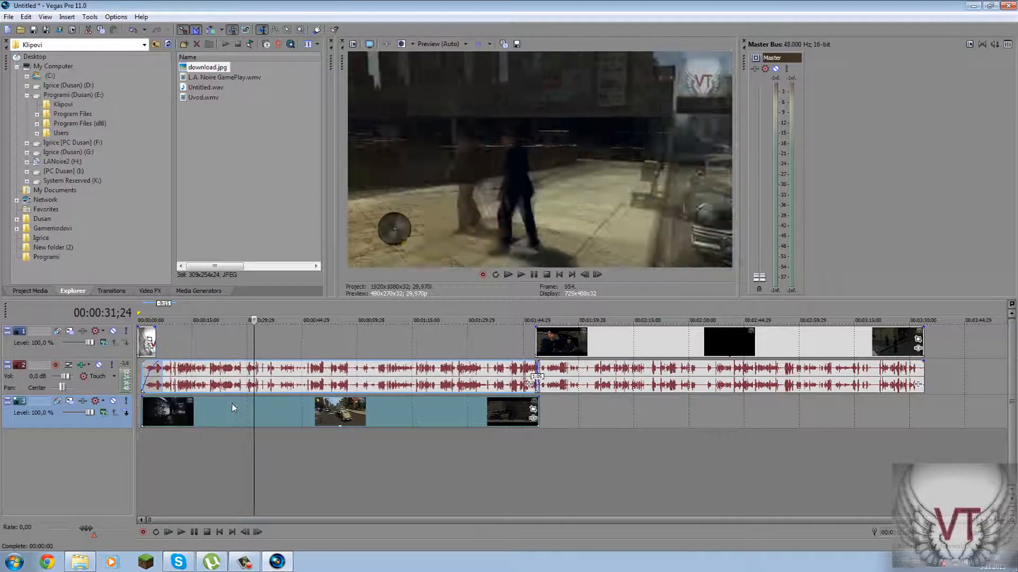
{"action": "left_click", "coordinate": [574, 344]}
{"action": "key", "text": "Delete"}
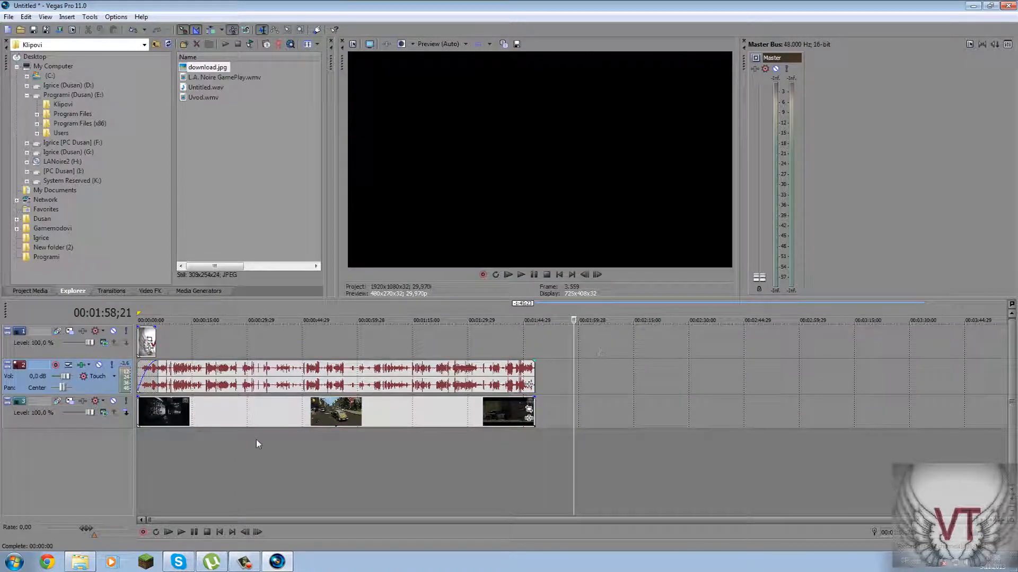
- Open the logo image's Pan/Crop settings, apply the 16:9 Widescreen TV aspect ratio preset, and place the playhead over the logo
{"action": "left_click", "coordinate": [150, 340]}
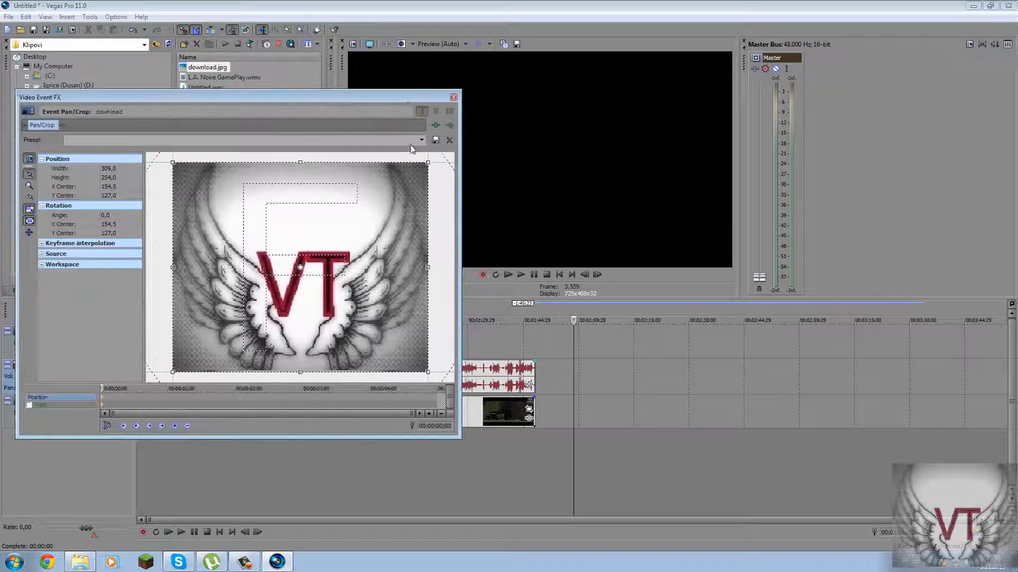
{"action": "left_click", "coordinate": [421, 141]}
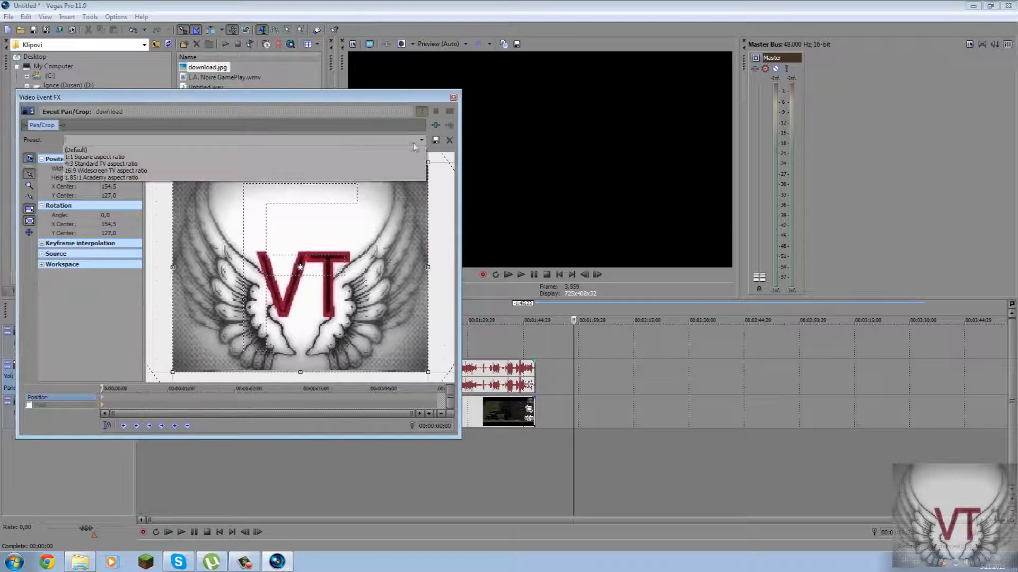
{"action": "left_click", "coordinate": [122, 171]}
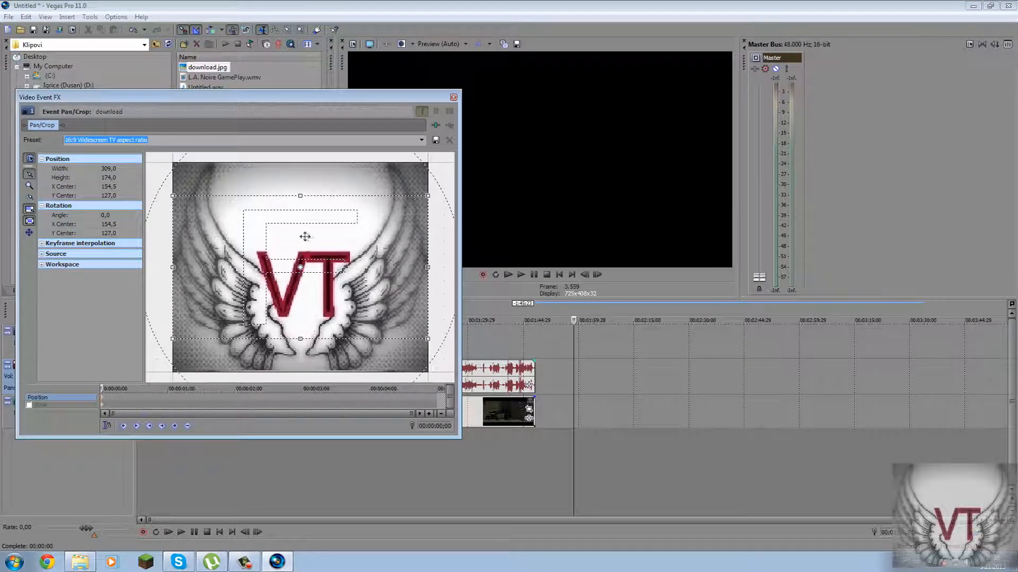
{"action": "left_click_drag", "start_coordinate": [432, 198], "coordinate": [453, 176]}
{"action": "left_click_drag", "start_coordinate": [356, 108], "coordinate": [344, 473]}
{"action": "left_click", "coordinate": [146, 344]}
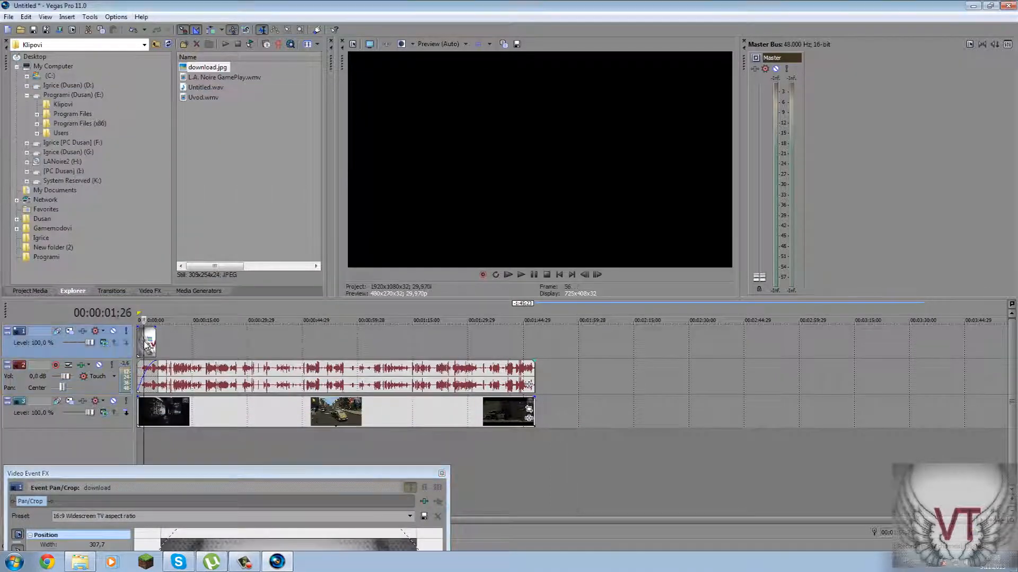
- Try enlarging the logo's crop frame to about 1,318 by 742 and shifting it to reposition the smaller logo over the gameplay
{"action": "left_click_drag", "start_coordinate": [262, 473], "coordinate": [247, 206]}
{"action": "left_click_drag", "start_coordinate": [402, 305], "coordinate": [499, 246]}
{"action": "left_click_drag", "start_coordinate": [355, 288], "coordinate": [247, 392]}
{"action": "left_click_drag", "start_coordinate": [358, 344], "coordinate": [643, 195]}
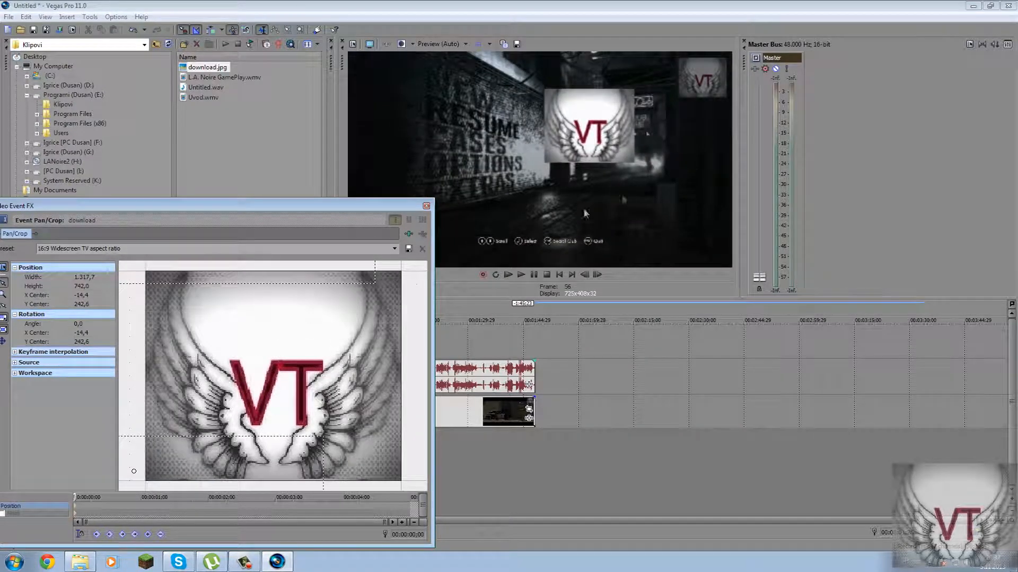
{"action": "left_click_drag", "start_coordinate": [351, 309], "coordinate": [93, 27]}
- Using the 1.85:1 Academy aspect ratio, enlarge the crop frame to about 1,366 by 738 and position the logo in the picture's lower-right corner
{"action": "scroll", "coordinate": [271, 296], "scroll_direction": "down", "scroll_amount": 3}
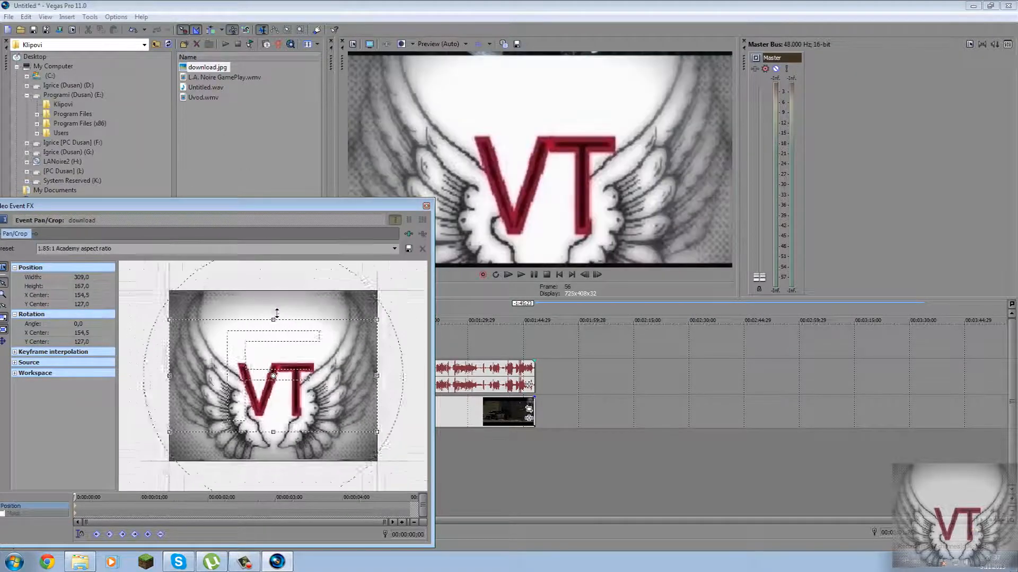
{"action": "scroll", "coordinate": [277, 314], "scroll_direction": "down", "scroll_amount": 3}
{"action": "scroll", "coordinate": [276, 313], "scroll_direction": "up", "scroll_amount": 1}
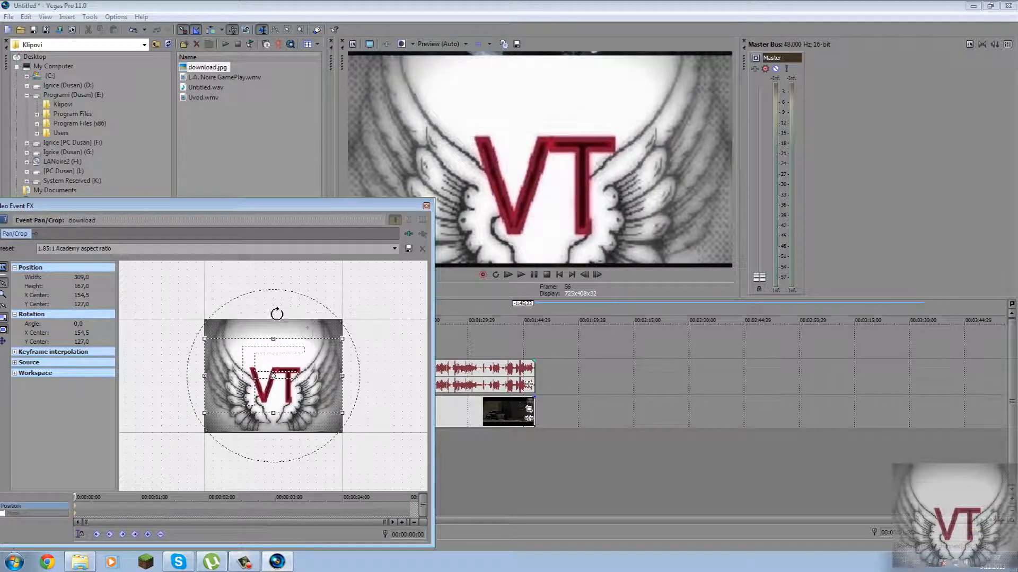
{"action": "left_click_drag", "start_coordinate": [342, 341], "coordinate": [577, 195]}
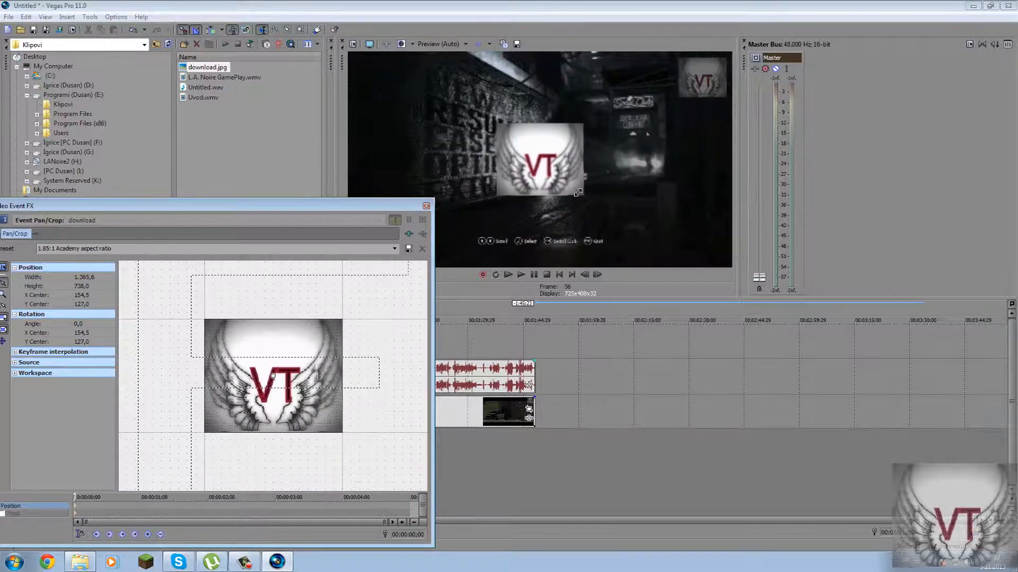
{"action": "left_click_drag", "start_coordinate": [305, 335], "coordinate": [283, 340]}
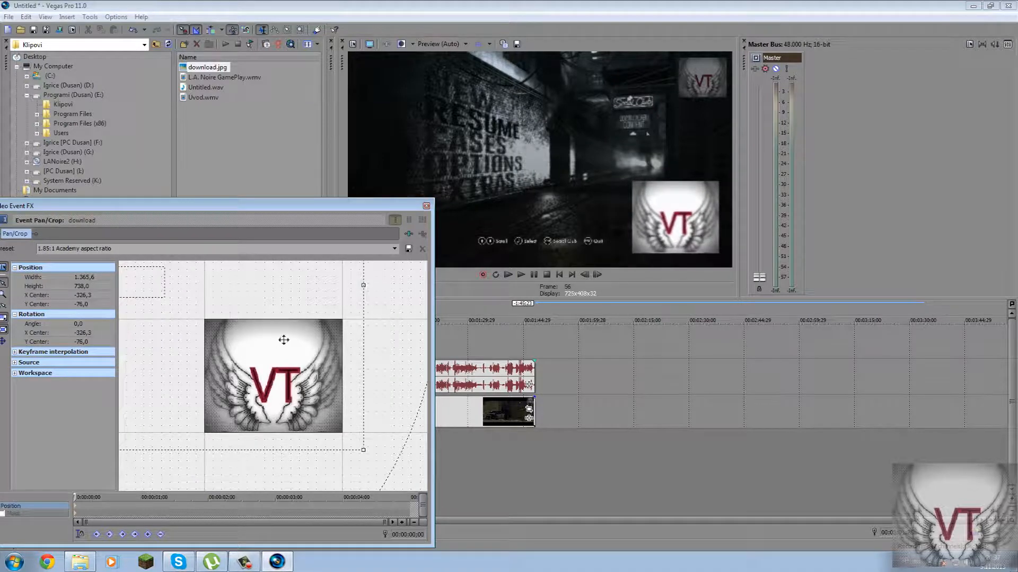
{"action": "left_click", "coordinate": [426, 206]}
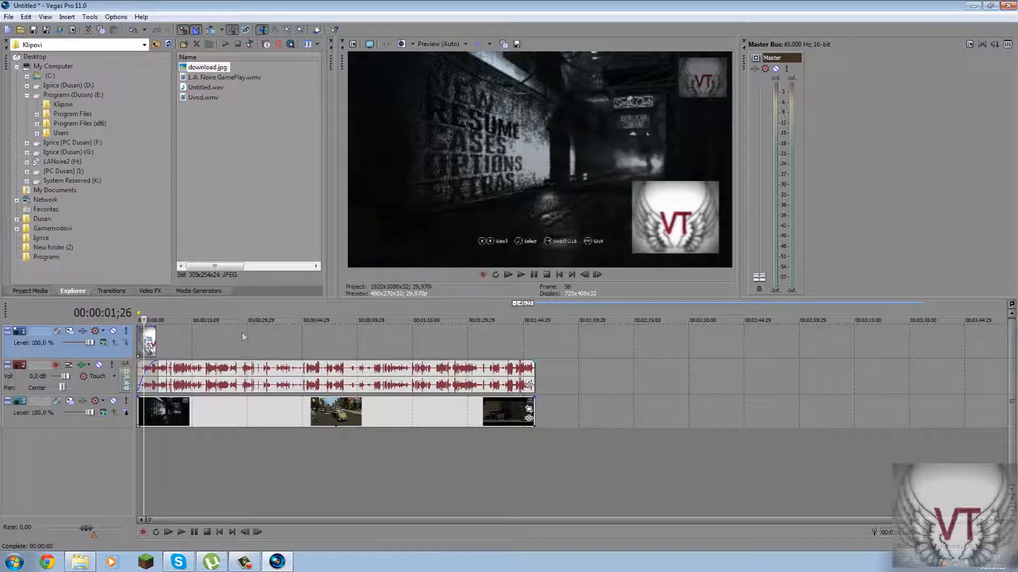
- Set the logo track's level to 26% and span the loop region from the timeline's start to the gameplay clip's end
{"action": "left_click_drag", "start_coordinate": [89, 343], "coordinate": [71, 344]}
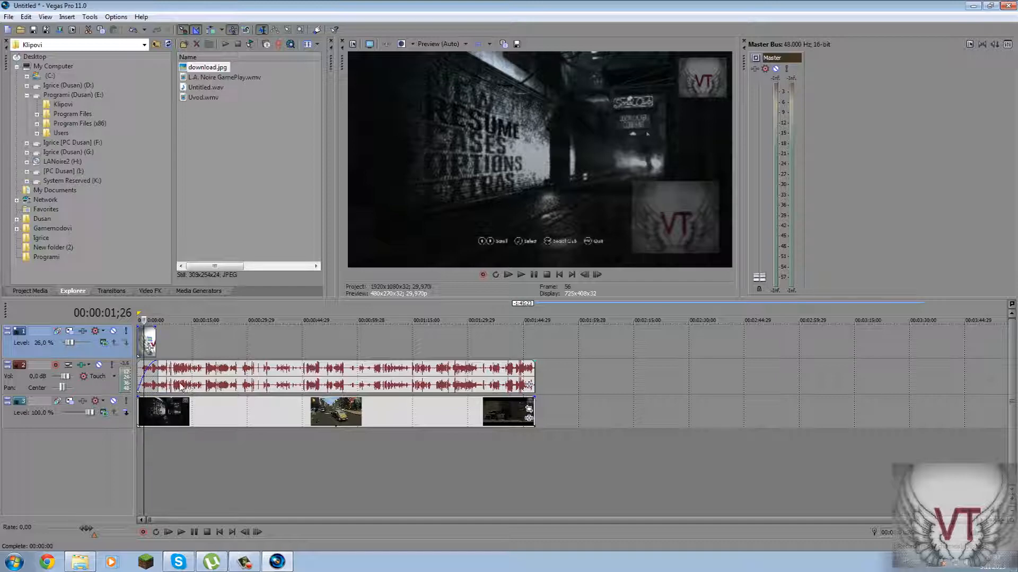
{"action": "left_click", "coordinate": [220, 376]}
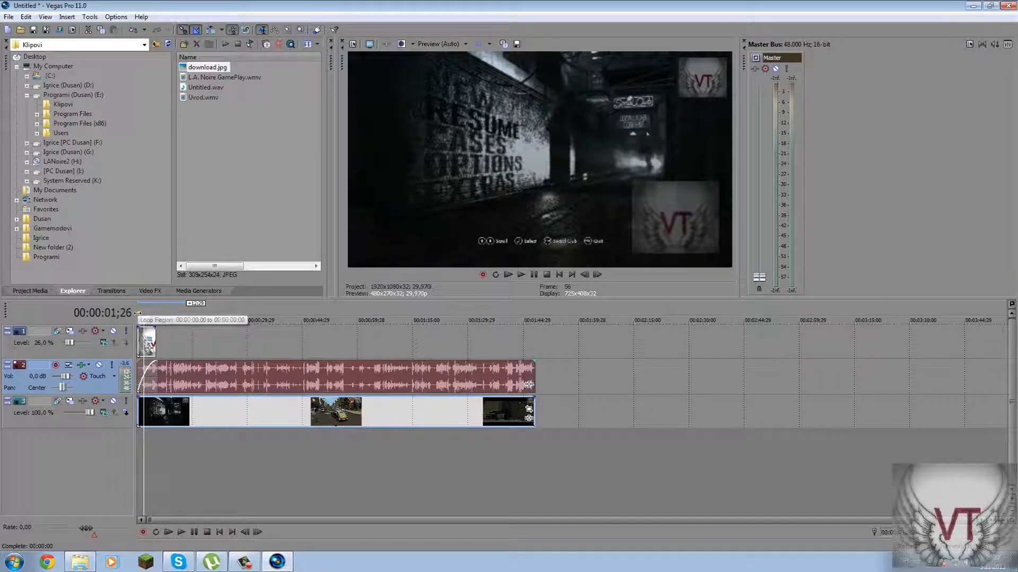
{"action": "left_click_drag", "start_coordinate": [156, 311], "coordinate": [536, 320]}
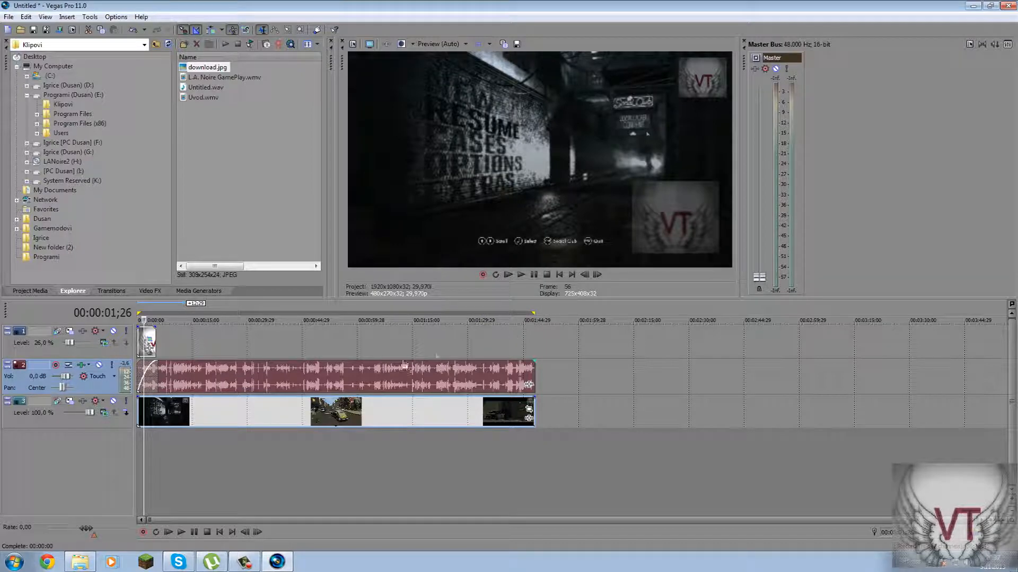
{"action": "key", "text": "space"}
{"action": "key", "text": "space"}
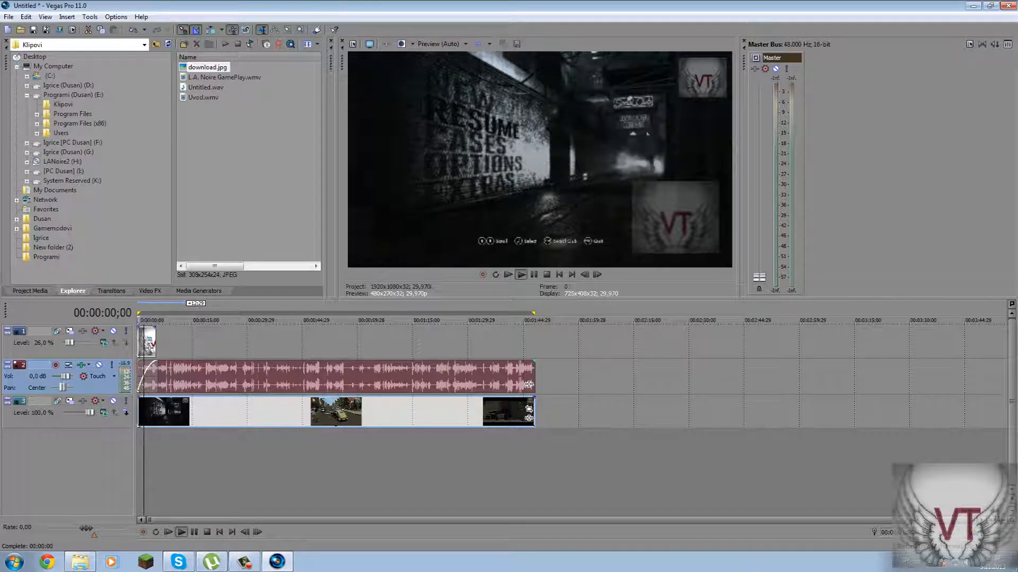
- Start rendering the project as Windows Media Video V11 and choose the 8 Mbps HD 1080-30p Video template
{"action": "left_click", "coordinate": [8, 16]}
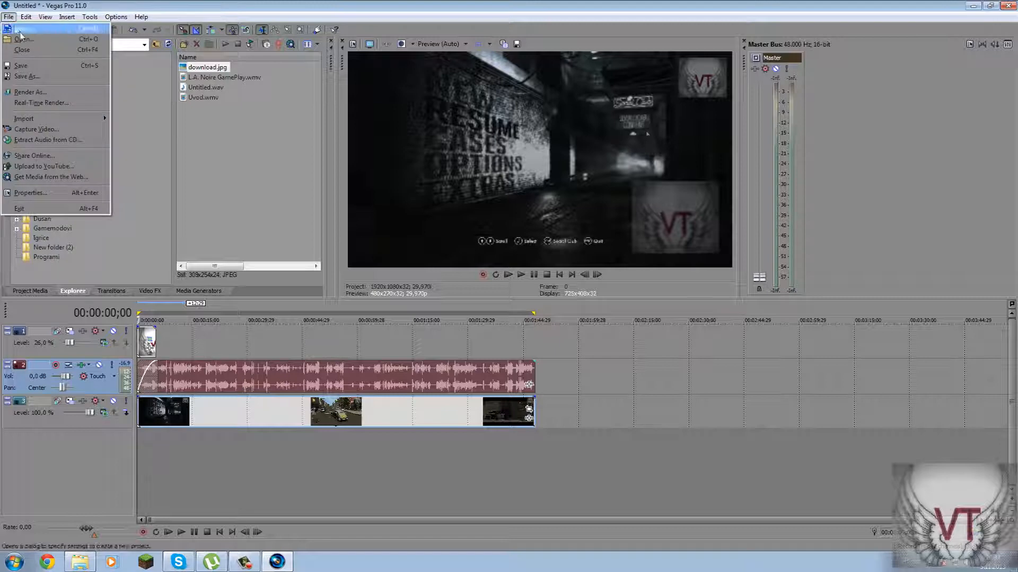
{"action": "left_click", "coordinate": [43, 95]}
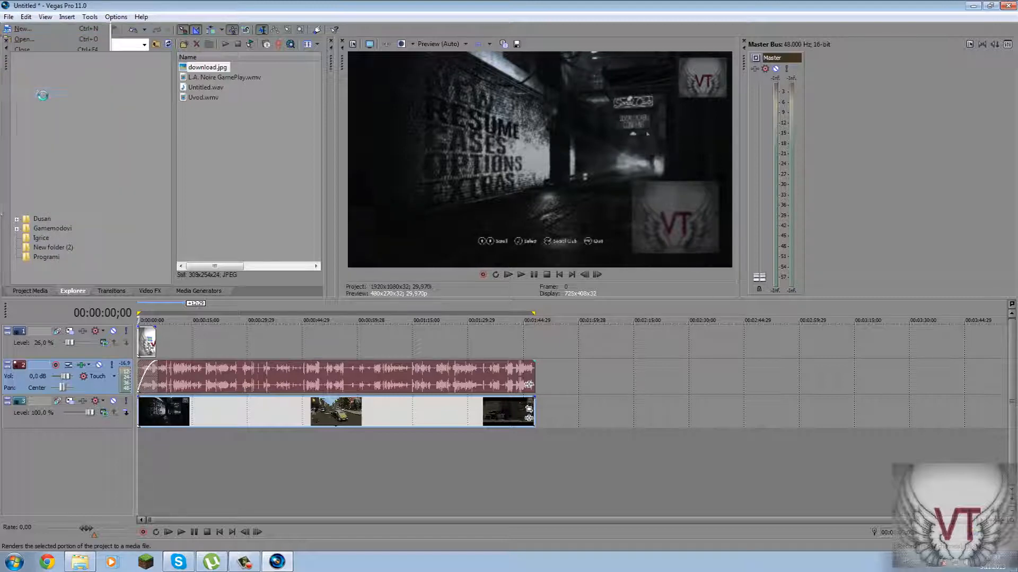
{"action": "scroll", "coordinate": [449, 285], "scroll_direction": "down", "scroll_amount": 1}
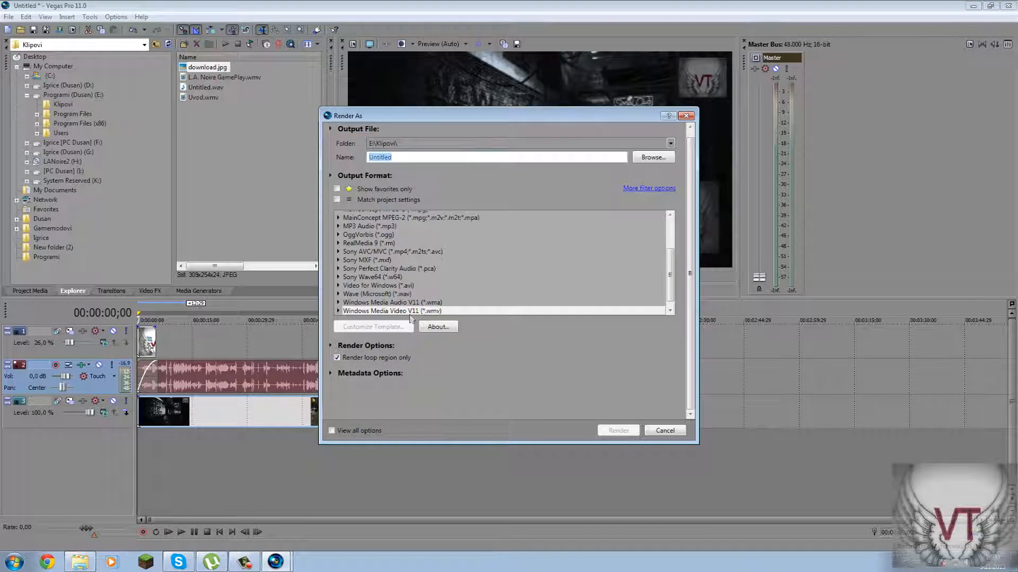
{"action": "left_click", "coordinate": [342, 311]}
{"action": "left_click", "coordinate": [337, 311]}
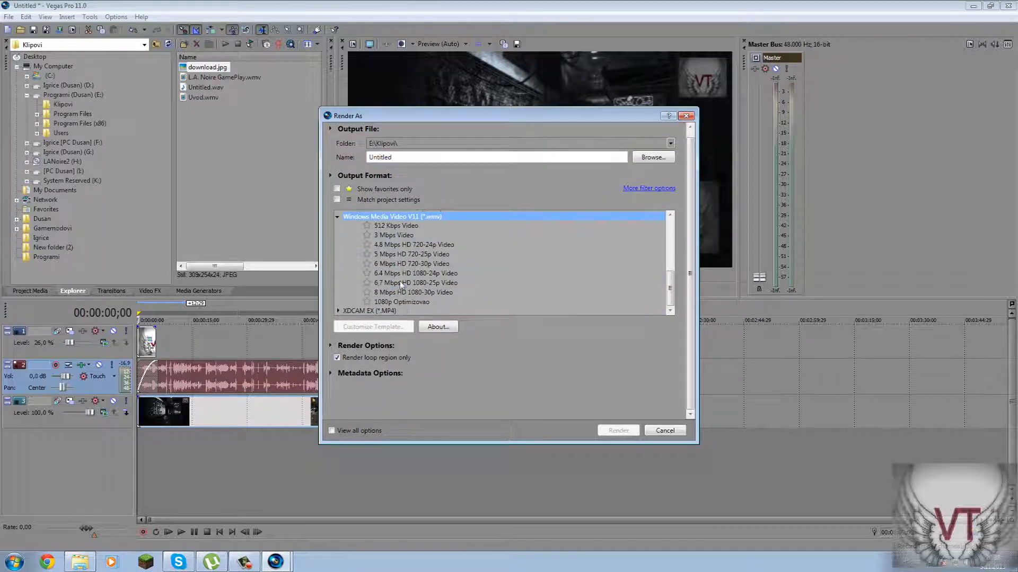
{"action": "left_click", "coordinate": [401, 284]}
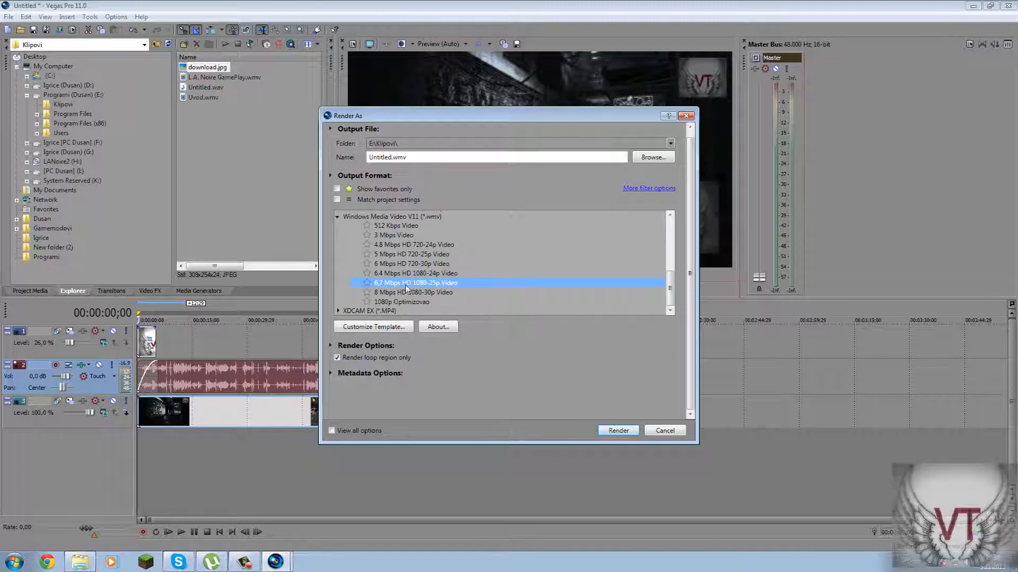
{"action": "left_click", "coordinate": [412, 266]}
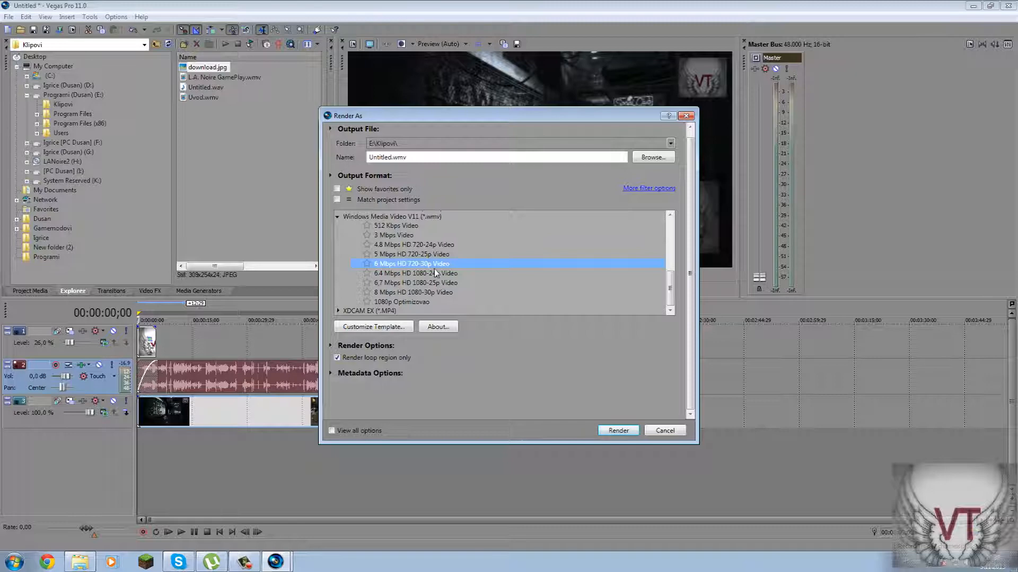
{"action": "left_click", "coordinate": [435, 292]}
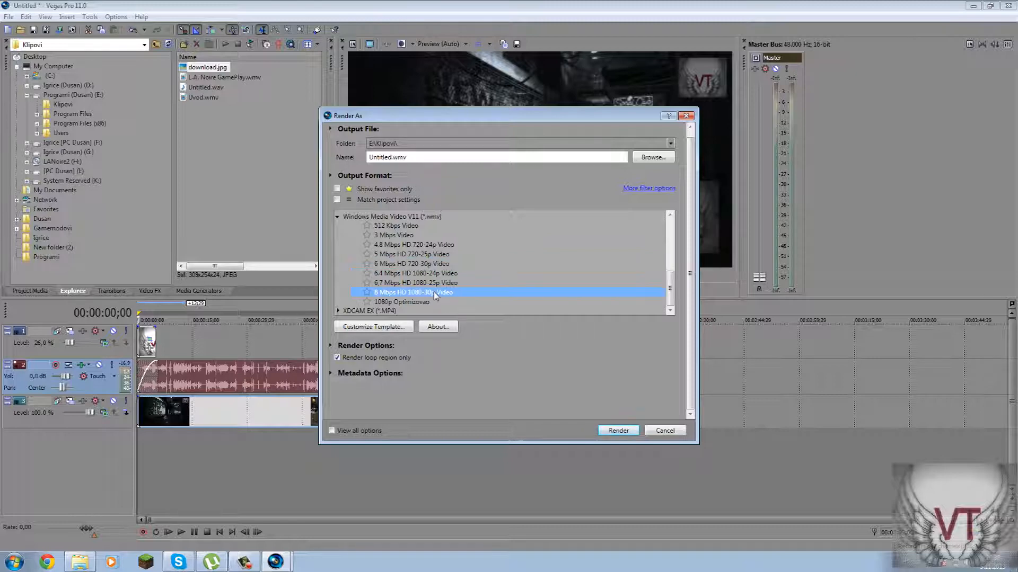
- Customize the 8 Mbps HD 1080-30p template with an Internet/LAN target bit rate of 5 M
{"action": "left_click", "coordinate": [404, 327]}
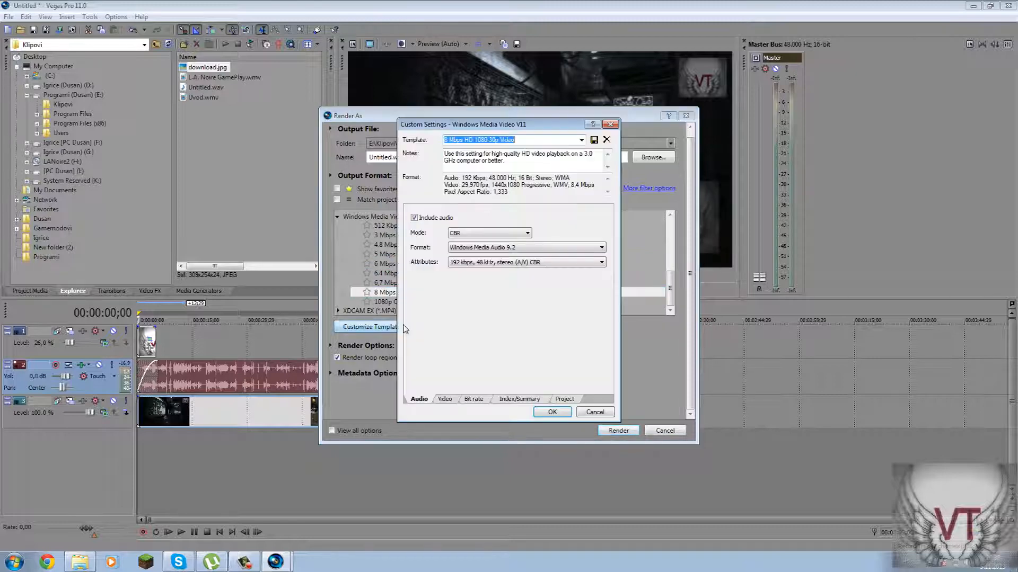
{"action": "left_click", "coordinate": [441, 401]}
{"action": "left_click", "coordinate": [414, 400]}
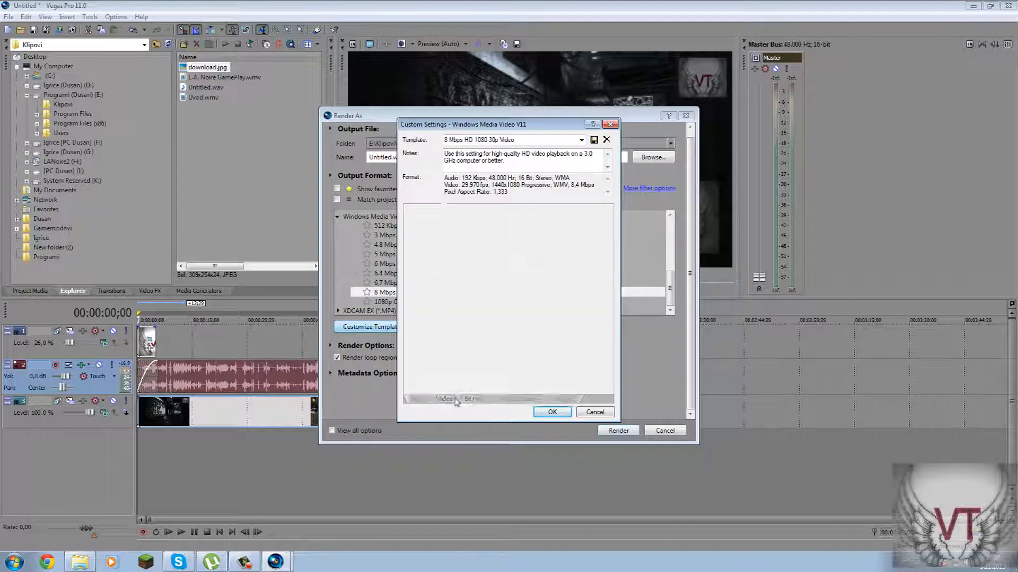
{"action": "left_click", "coordinate": [474, 399]}
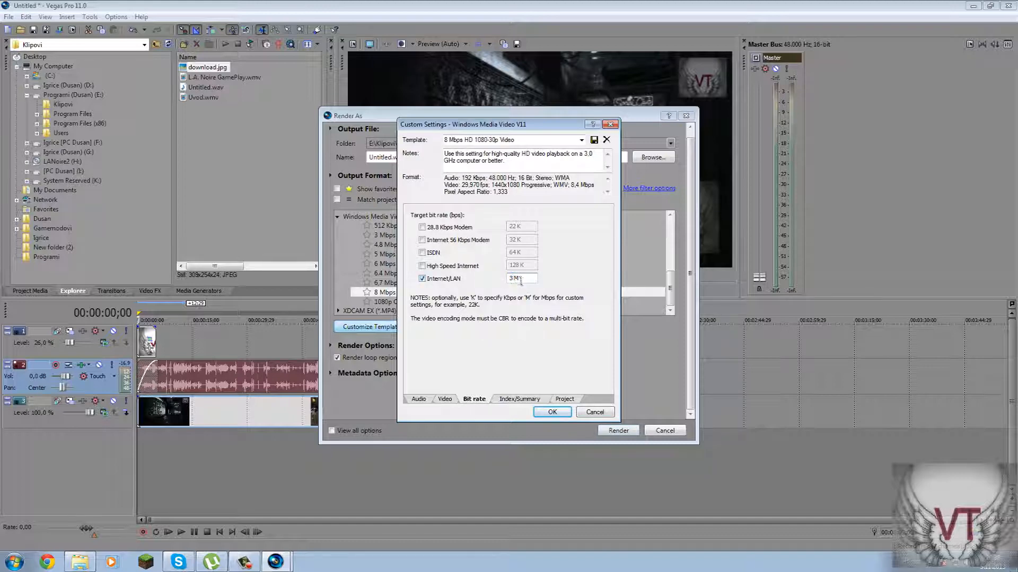
{"action": "left_click_drag", "start_coordinate": [514, 279], "coordinate": [506, 285]}
{"action": "type", "text": "5"}
{"action": "left_click", "coordinate": [560, 414]}
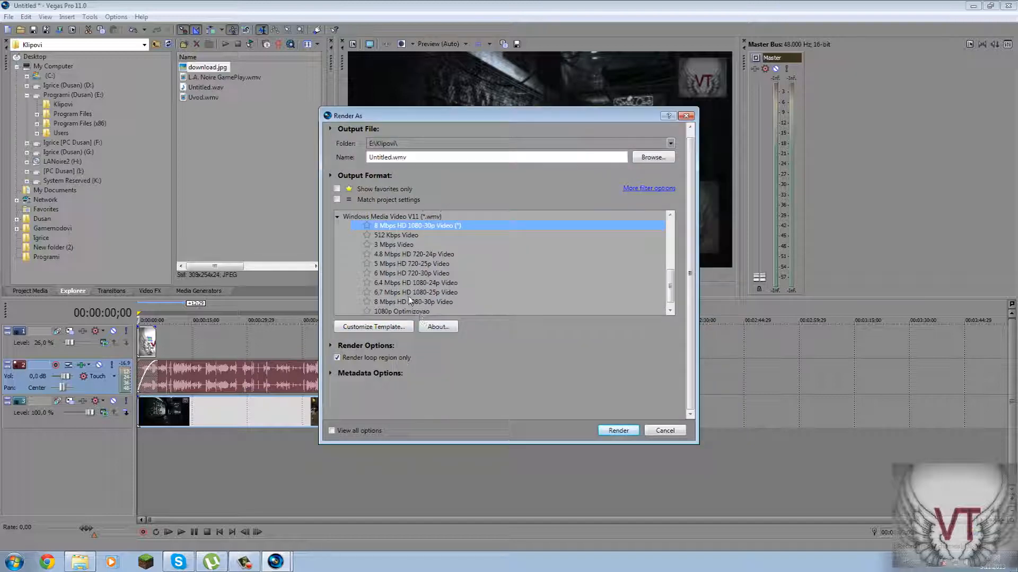
- Customize the 1080p Optimizovao template with Best video rendering quality, and look at the output file's save location
{"action": "double_click", "coordinate": [410, 312]}
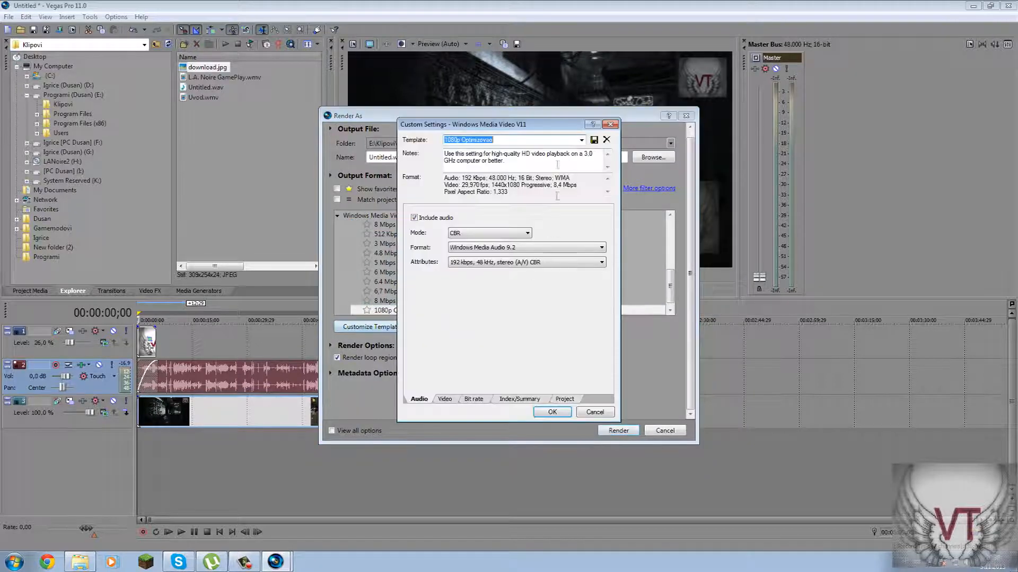
{"action": "left_click", "coordinate": [564, 399]}
{"action": "left_click", "coordinate": [552, 215]}
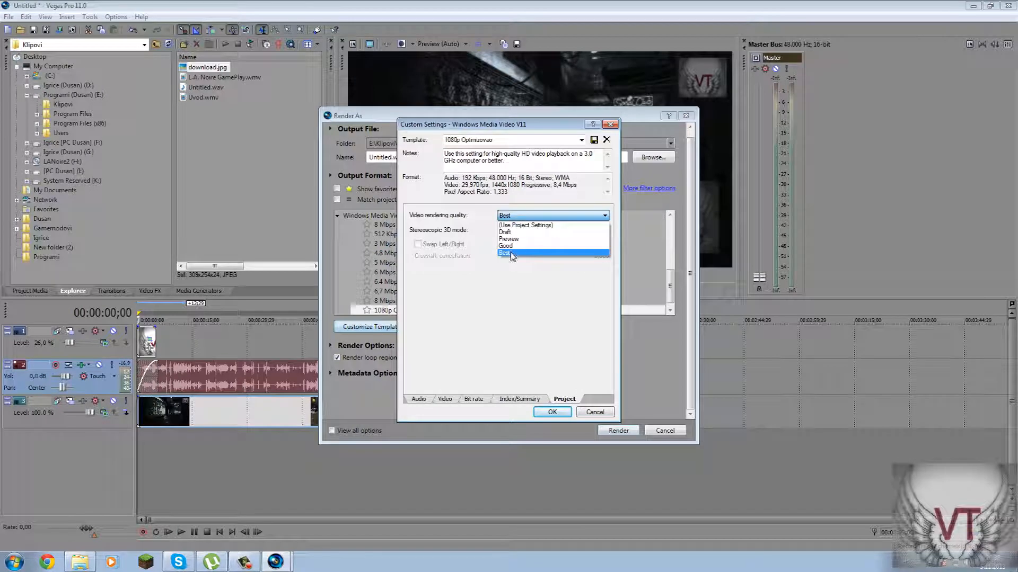
{"action": "left_click", "coordinate": [552, 412]}
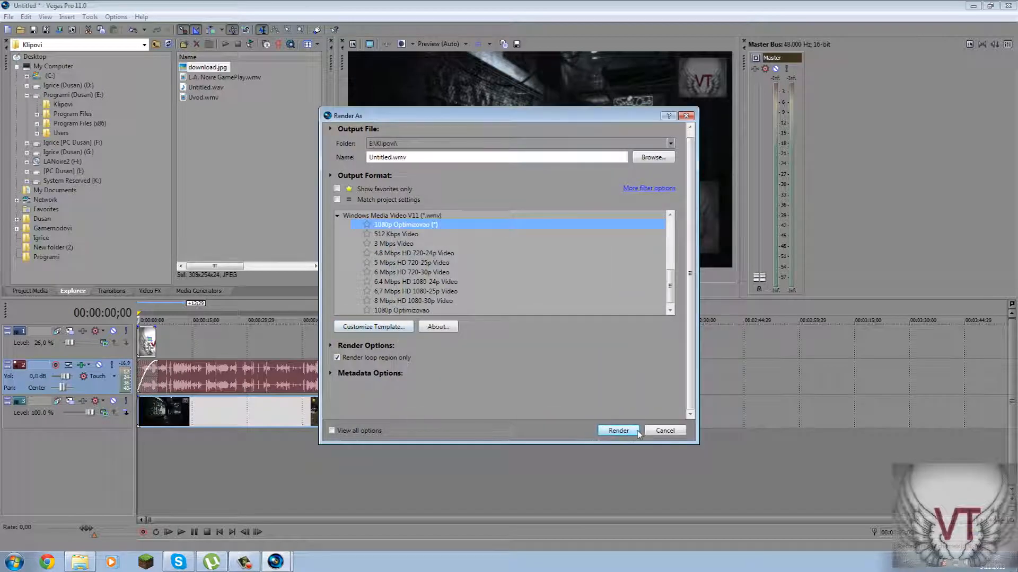
{"action": "left_click", "coordinate": [652, 157]}
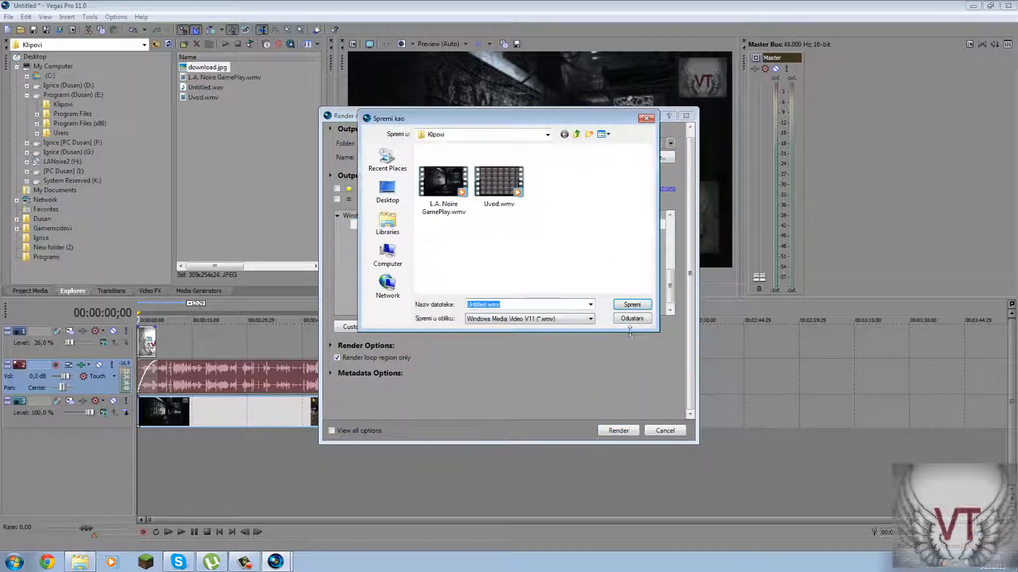
{"action": "left_click", "coordinate": [623, 320]}
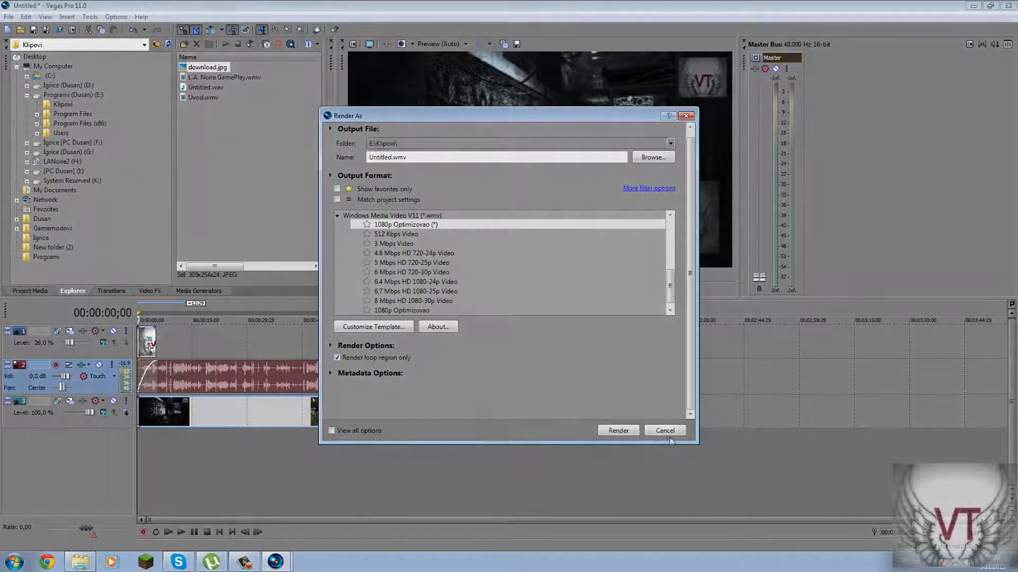